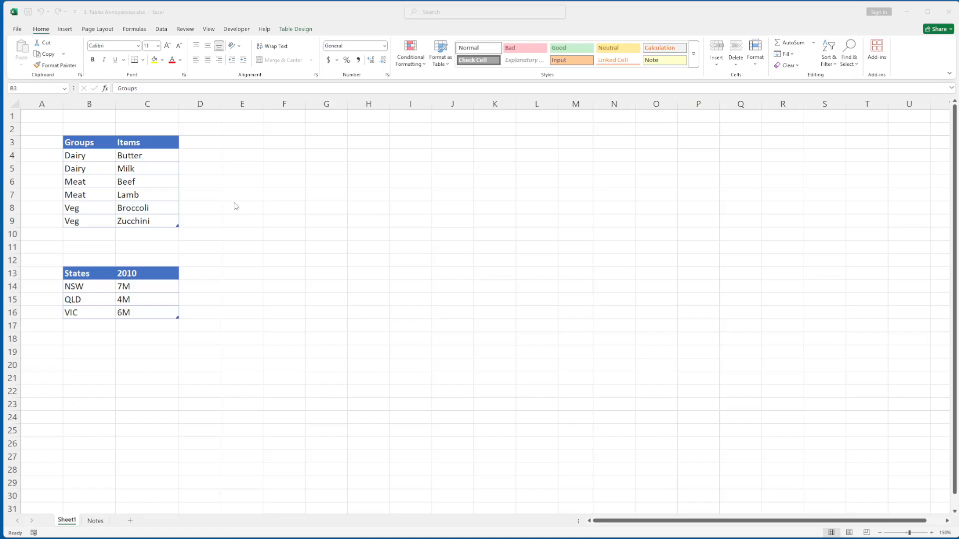
- Examine the Groups table, the States table and the blank rows 10 to 12 between them
{"action": "left_click", "coordinate": [93, 145]}
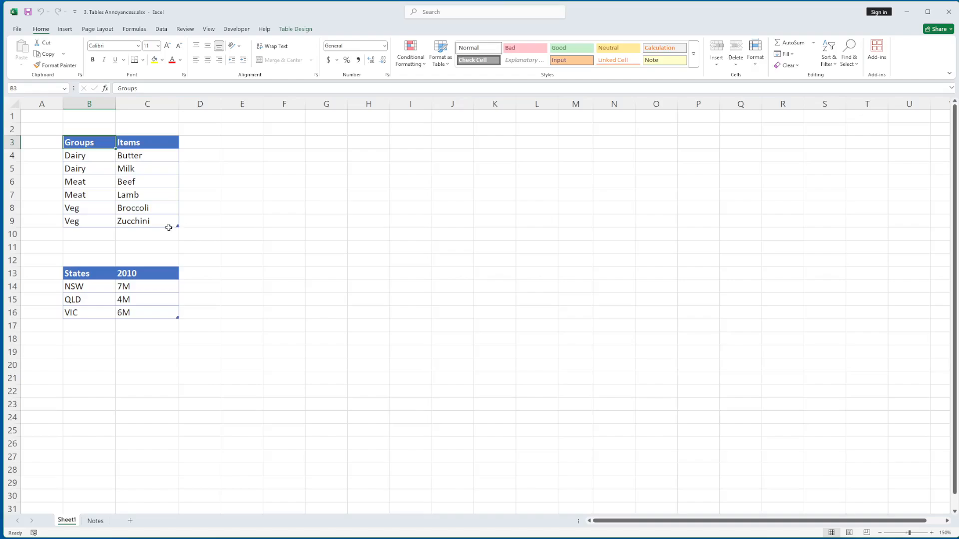
{"action": "left_click", "coordinate": [145, 222], "text": "shift"}
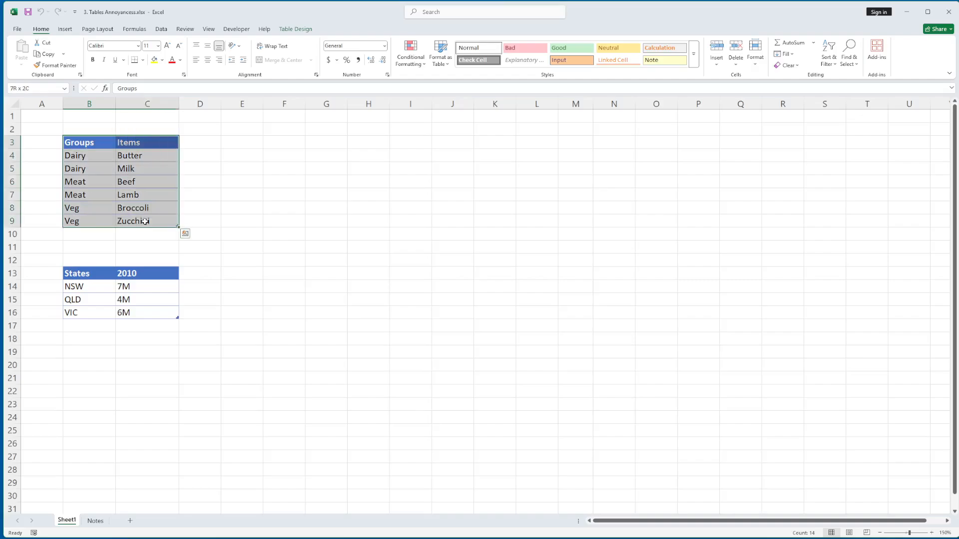
{"action": "left_click", "coordinate": [105, 274]}
{"action": "left_click", "coordinate": [135, 310], "text": "shift"}
{"action": "left_click_drag", "start_coordinate": [90, 235], "coordinate": [90, 257]}
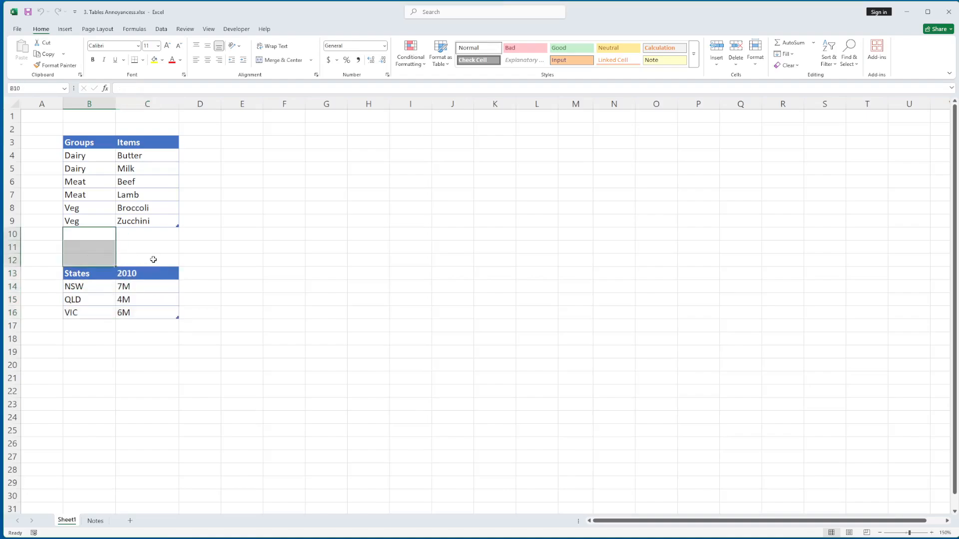
- Try inserting an entire sheet row above the Beef row, check the cells beside the table, and undo the insertion
{"action": "left_click", "coordinate": [119, 178]}
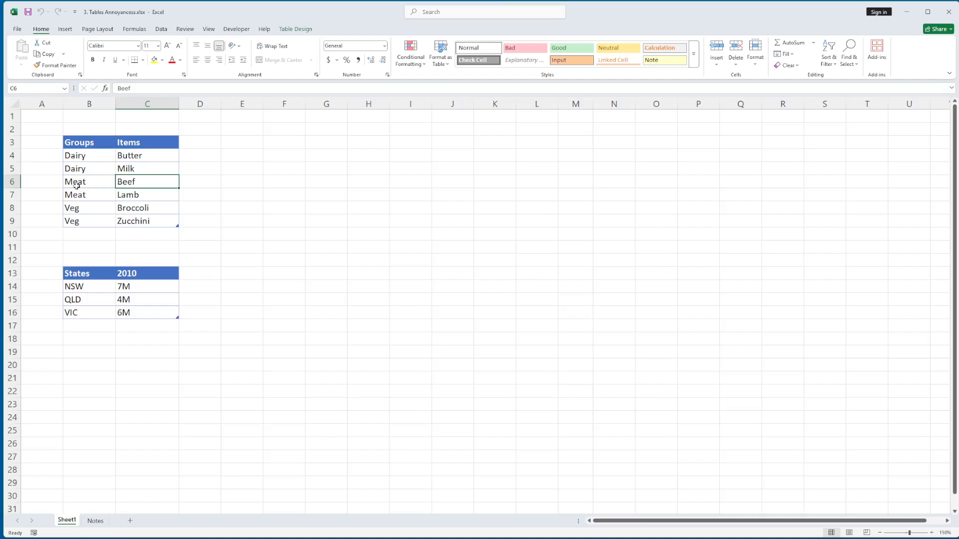
{"action": "left_click", "coordinate": [13, 181]}
{"action": "right_click", "coordinate": [13, 181]}
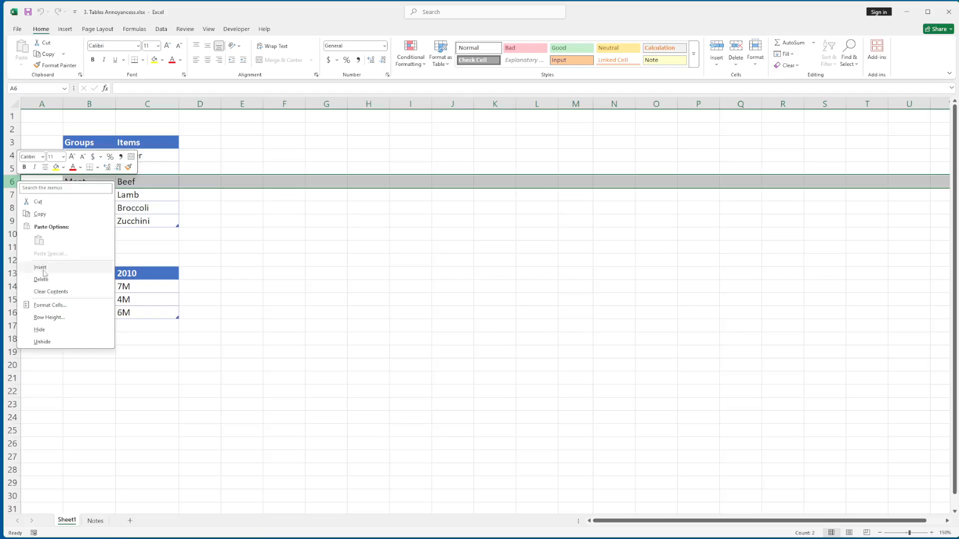
{"action": "left_click", "coordinate": [45, 272]}
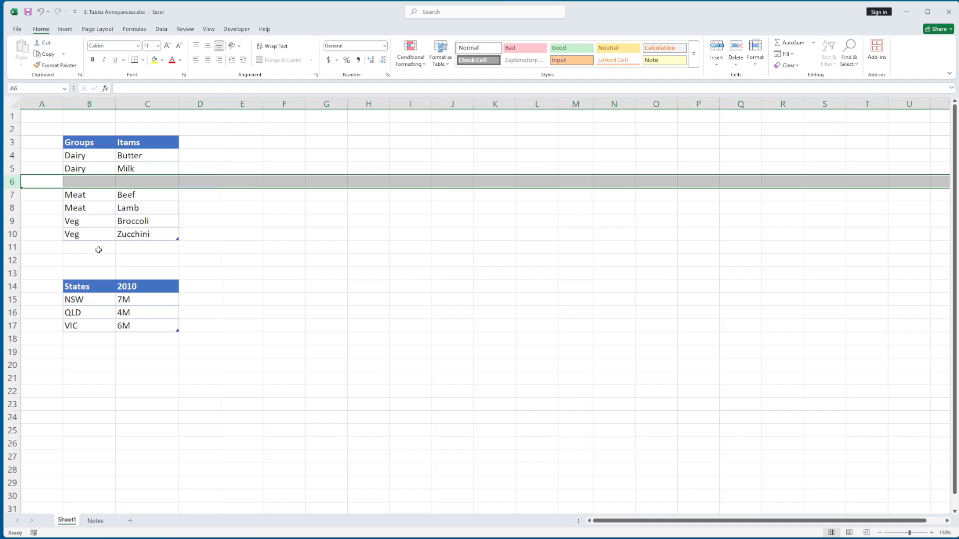
{"action": "left_click", "coordinate": [235, 128]}
{"action": "left_click_drag", "start_coordinate": [236, 128], "coordinate": [447, 242]}
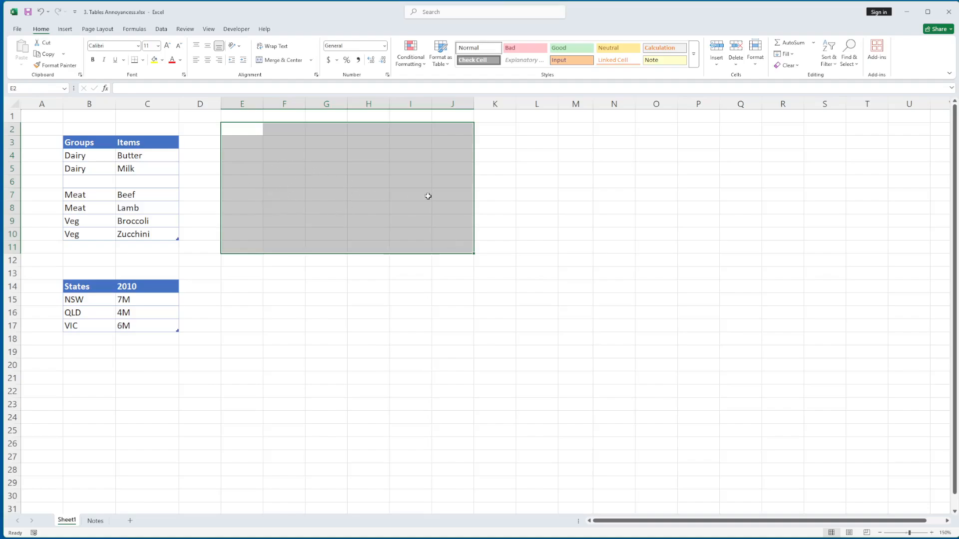
{"action": "left_click", "coordinate": [255, 154]}
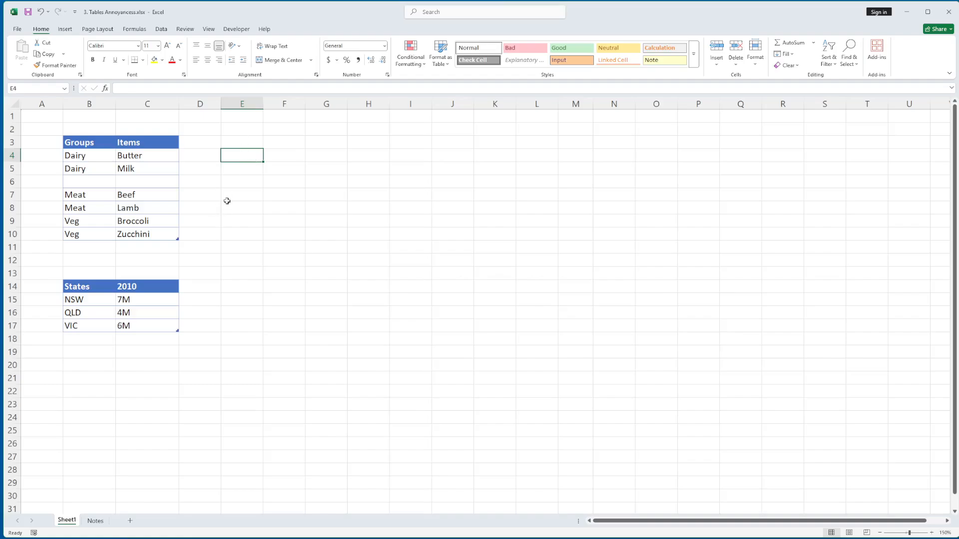
{"action": "key", "text": "ctrl+z"}
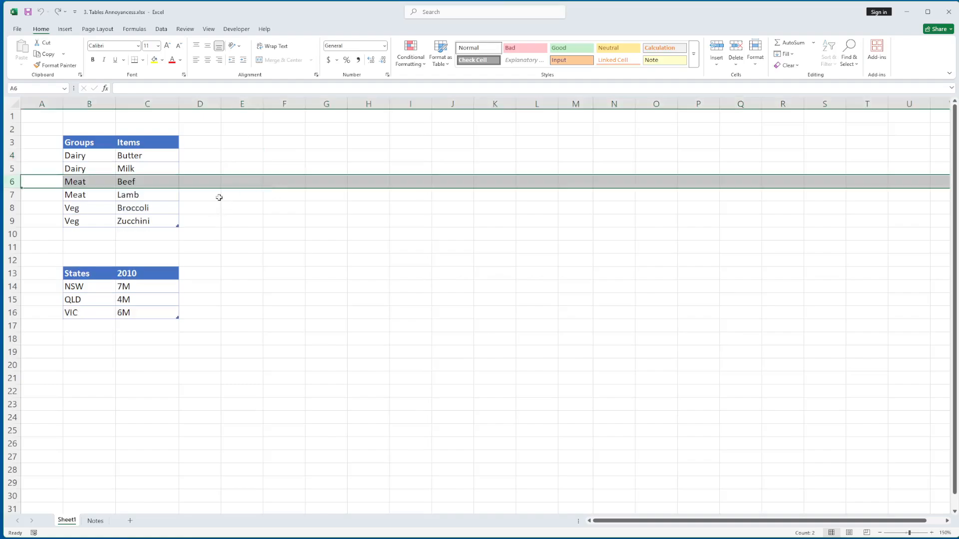
- Insert a table row below the Zucchini row of the Groups table
{"action": "left_click", "coordinate": [128, 211]}
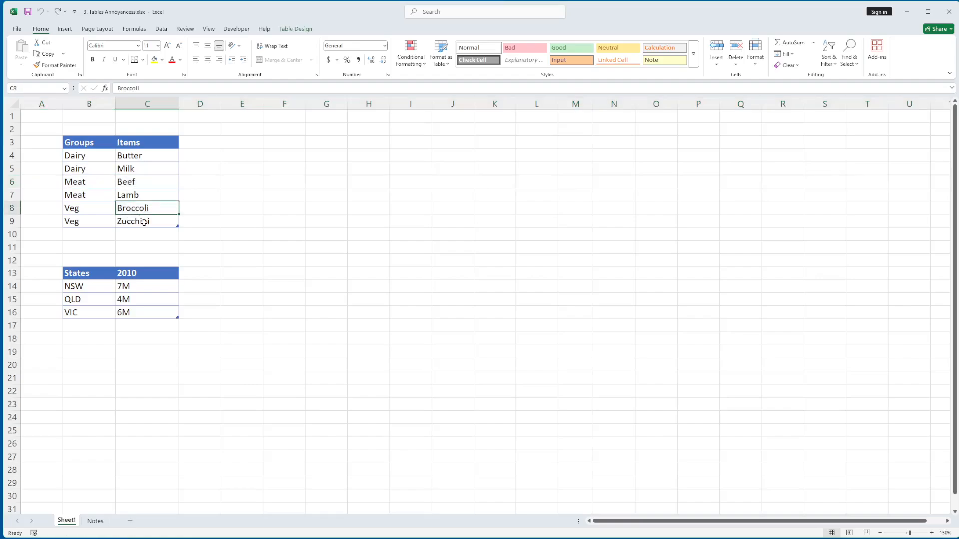
{"action": "left_click", "coordinate": [144, 222]}
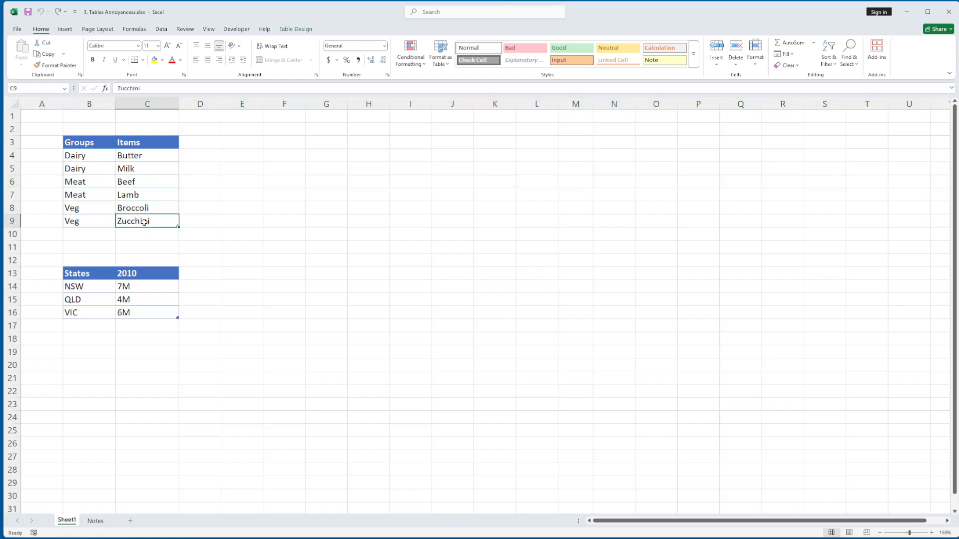
{"action": "left_click", "coordinate": [93, 206]}
{"action": "right_click", "coordinate": [152, 221]}
{"action": "mouse_move", "coordinate": [174, 326]}
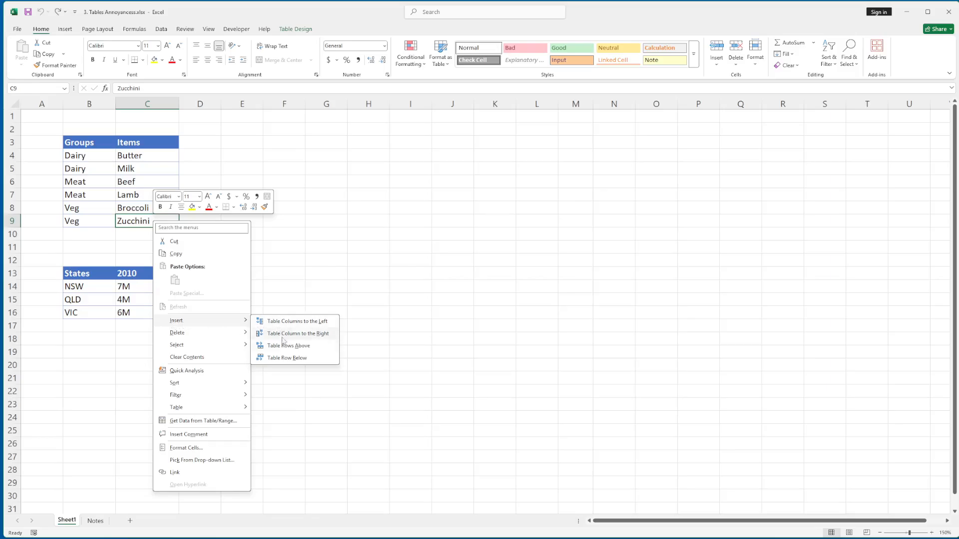
{"action": "left_click", "coordinate": [303, 363]}
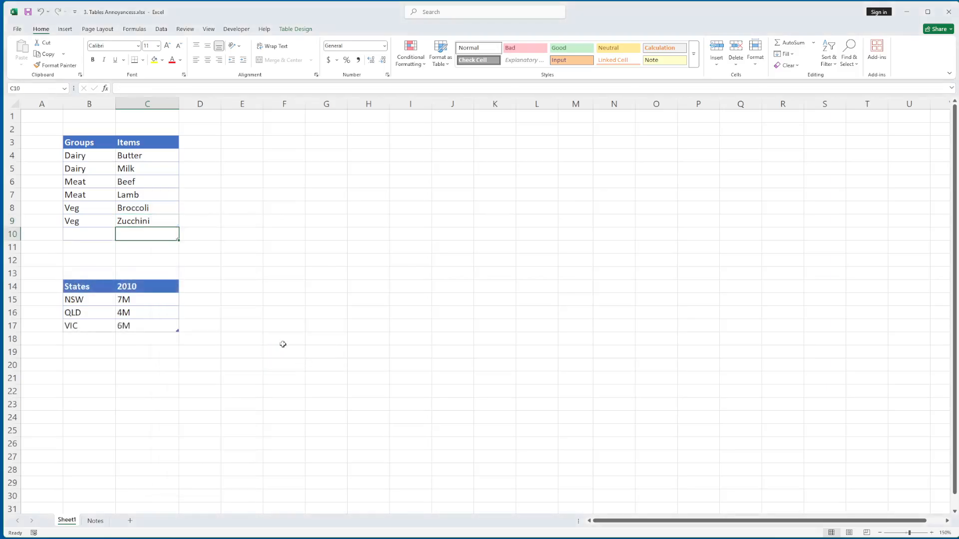
- Insert another table row below the blank last row of the Groups table, and undo both table row insertions
{"action": "left_click_drag", "start_coordinate": [107, 250], "coordinate": [186, 336]}
{"action": "left_click", "coordinate": [167, 235]}
{"action": "right_click", "coordinate": [163, 236]}
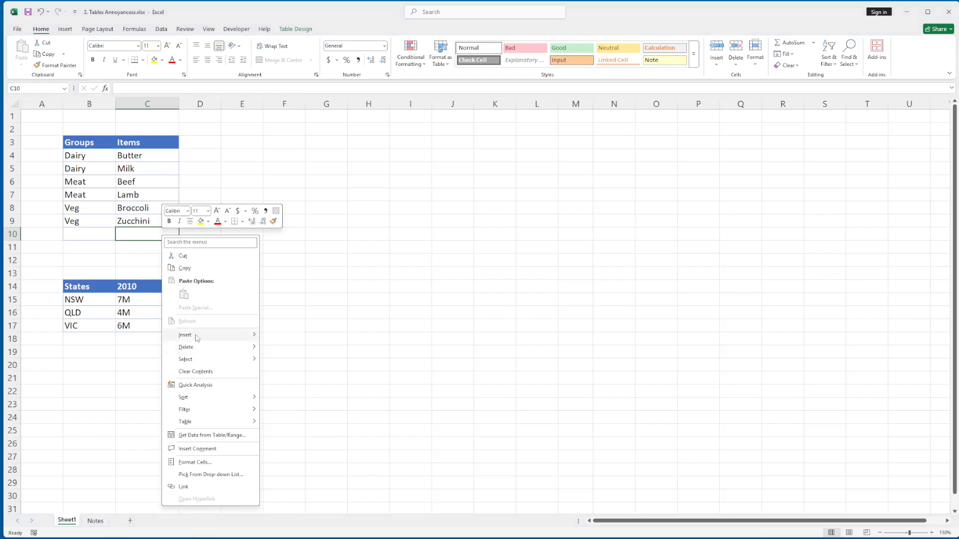
{"action": "mouse_move", "coordinate": [235, 335]}
{"action": "left_click", "coordinate": [300, 373]}
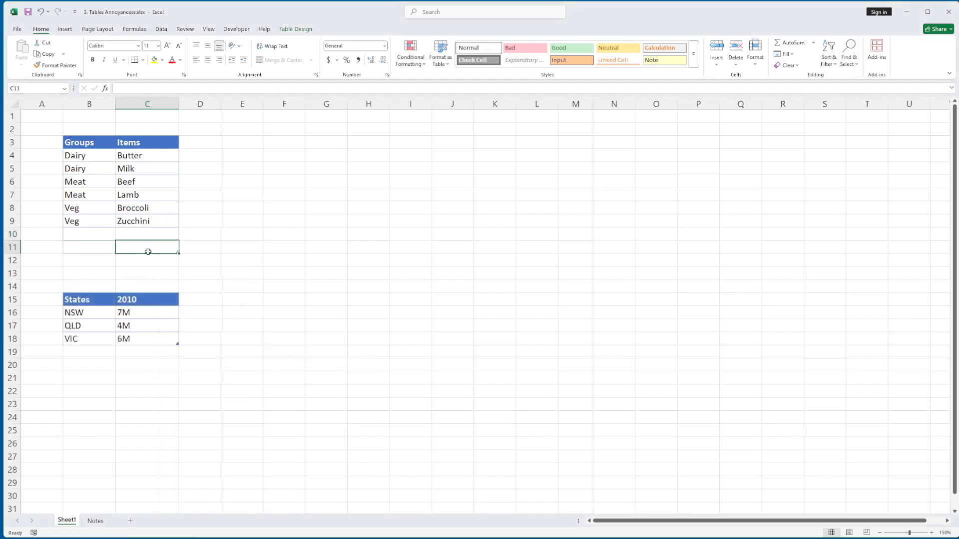
{"action": "key", "text": "ctrl+z"}
{"action": "key", "text": "ctrl+z"}
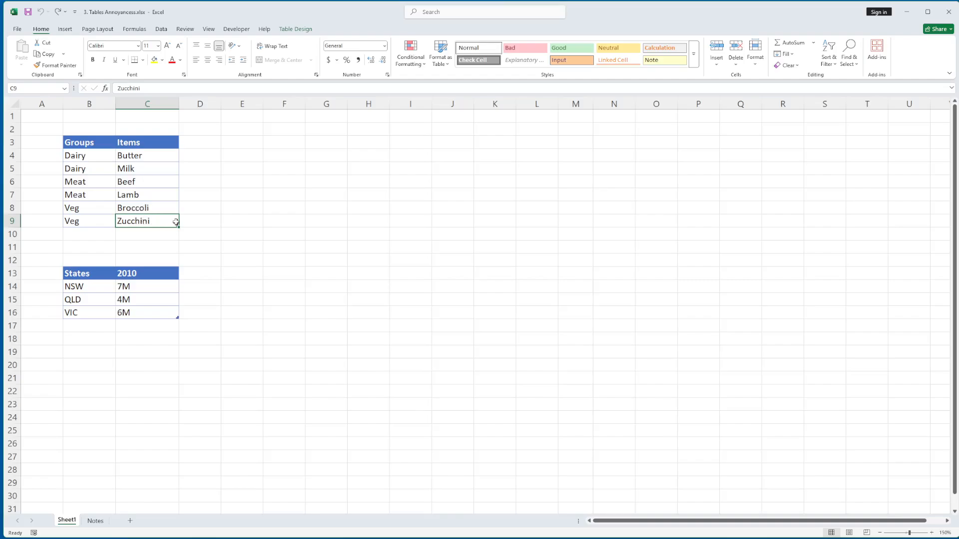
- Append blank rows to the Groups table from its last cell until it reaches row 12, directly above the States header
{"action": "key", "text": "Tab"}
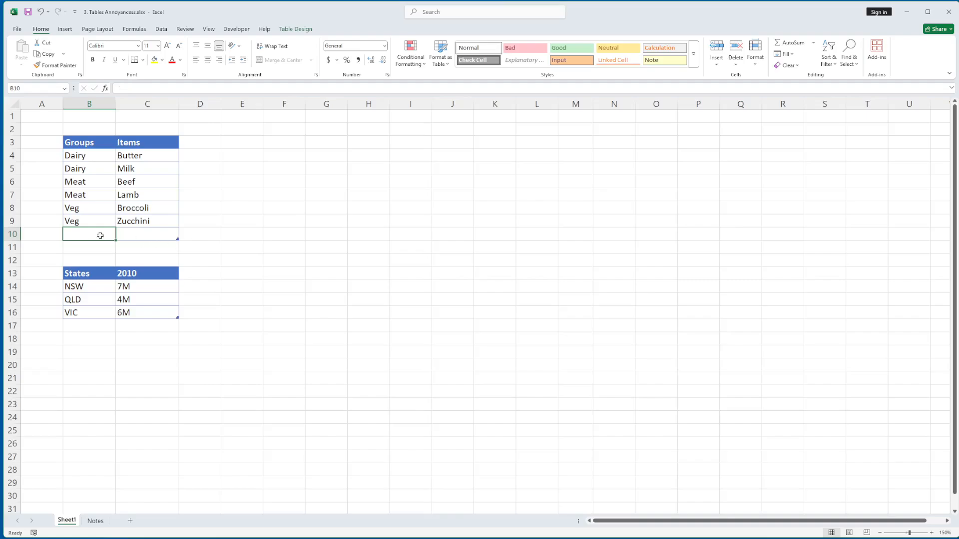
{"action": "left_click_drag", "start_coordinate": [98, 248], "coordinate": [96, 260]}
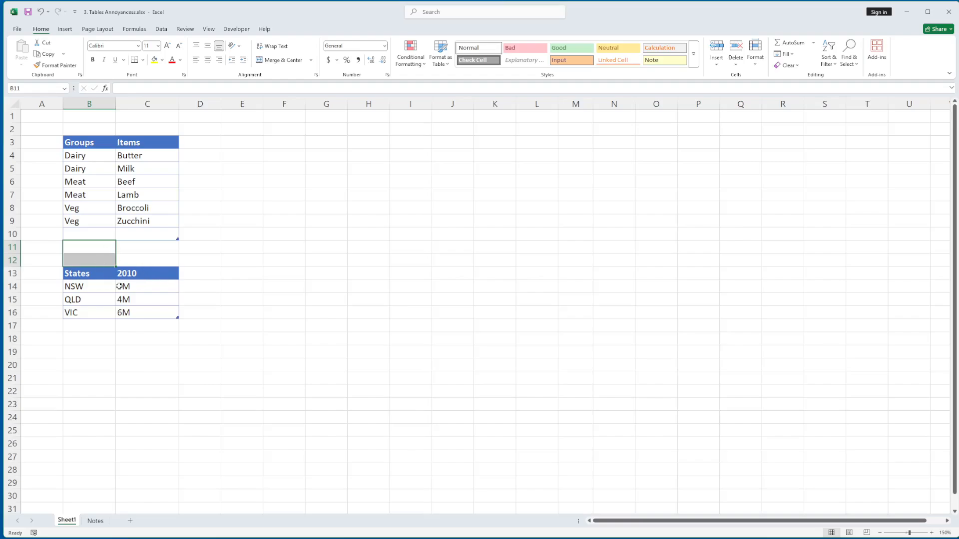
{"action": "left_click", "coordinate": [150, 236]}
{"action": "key", "text": "Tab"}
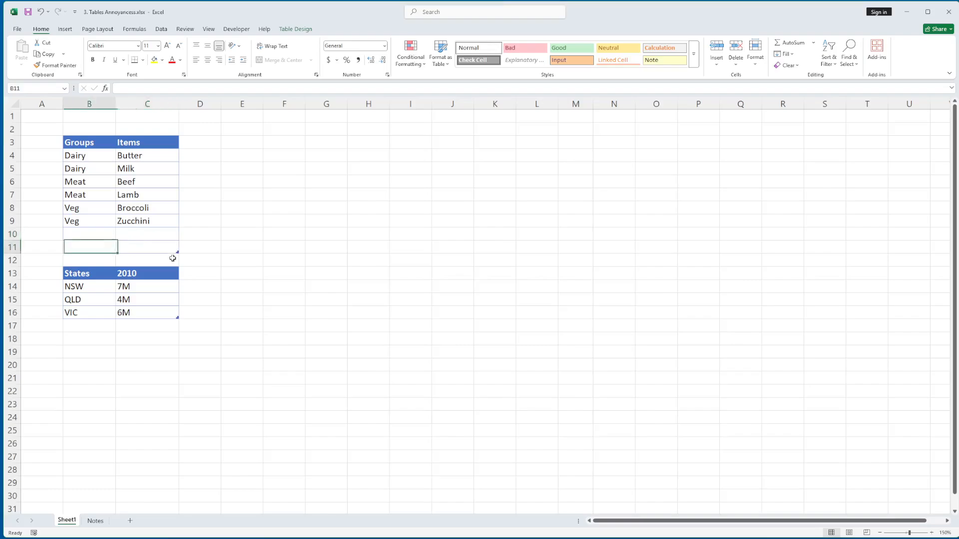
{"action": "key", "text": "Tab"}
{"action": "key", "text": "Tab"}
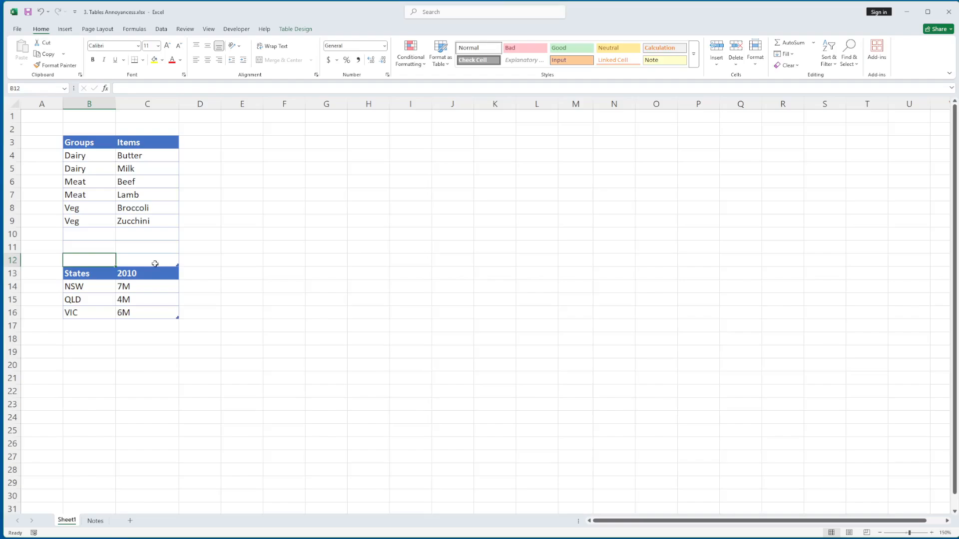
- Append two more blank rows to the Groups table, extending it to row 14
{"action": "key", "text": "Tab"}
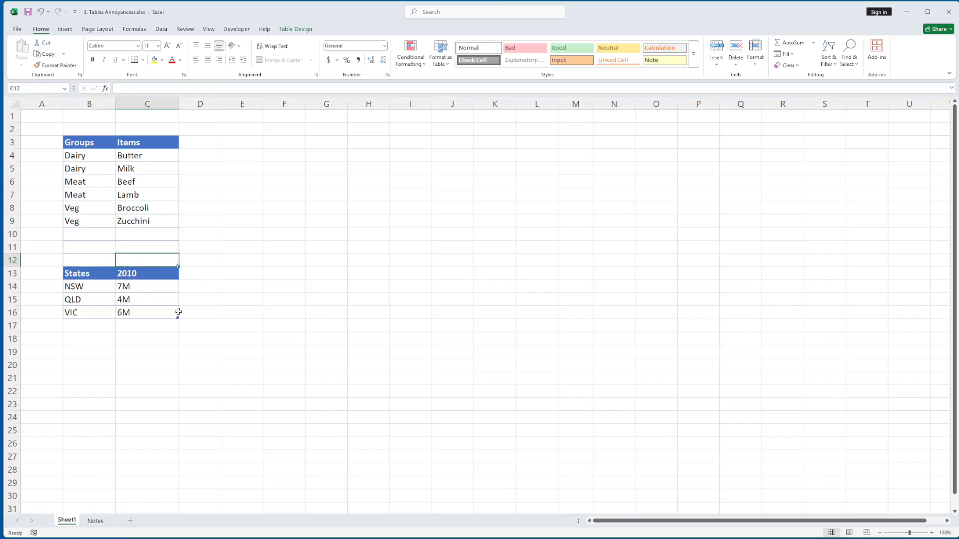
{"action": "key", "text": "Tab"}
{"action": "key", "text": "Tab"}
{"action": "key", "text": "Tab"}
{"action": "key", "text": "Tab"}
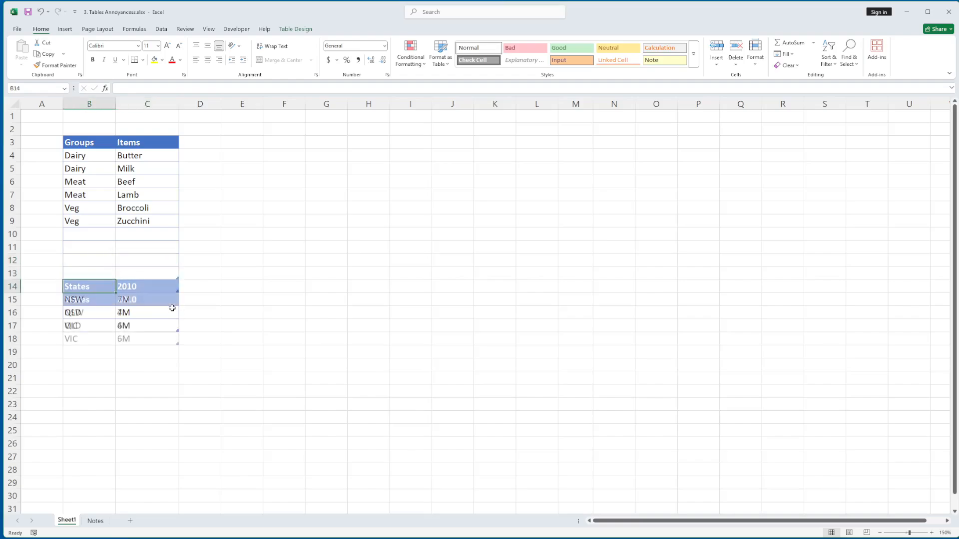
- Insert two entire sheet rows above the States header to separate the two tables, and check the cells beside them
{"action": "left_click", "coordinate": [12, 300]}
{"action": "right_click", "coordinate": [12, 300]}
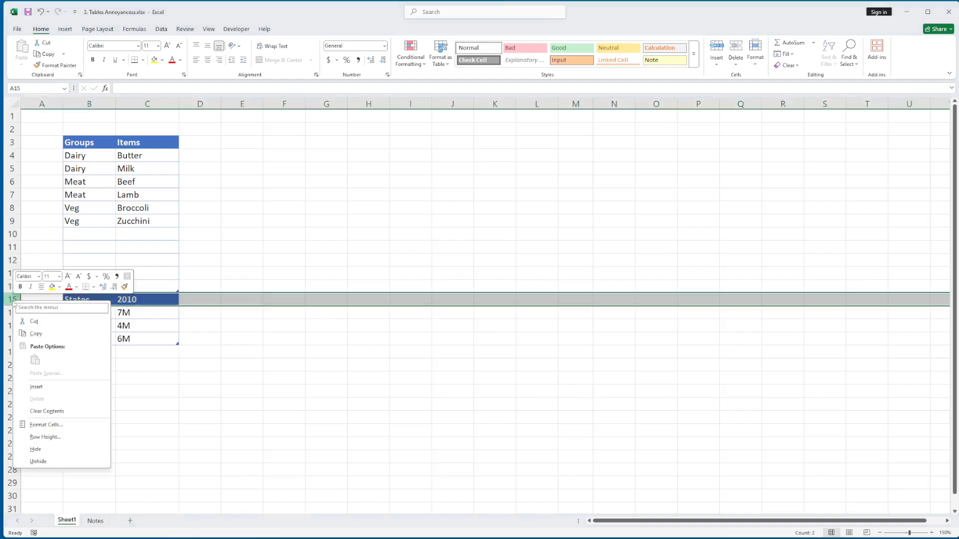
{"action": "left_click", "coordinate": [36, 387]}
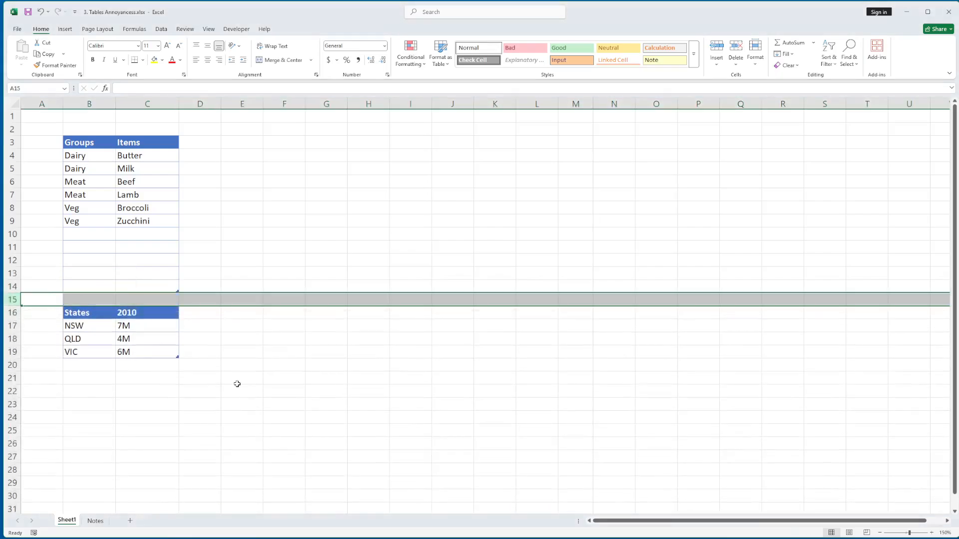
{"action": "left_click", "coordinate": [13, 314]}
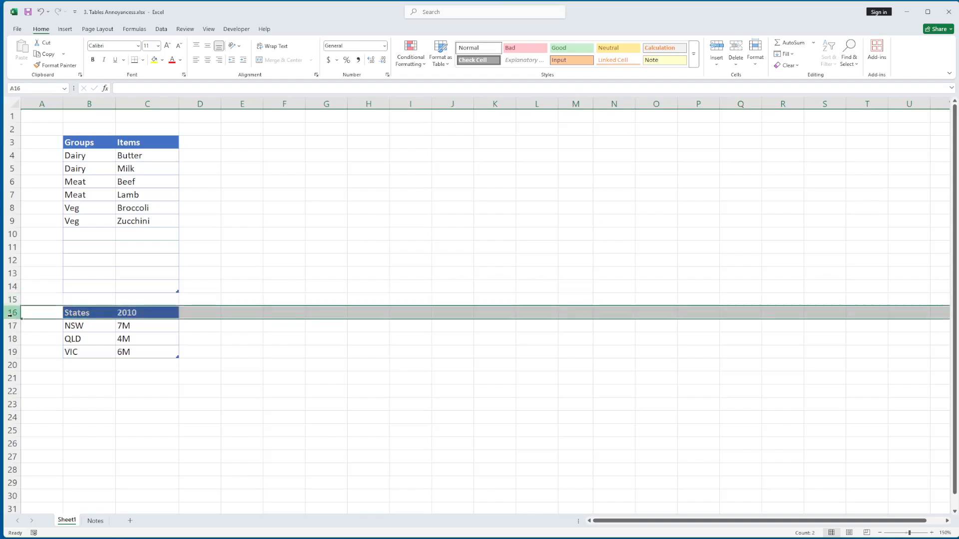
{"action": "right_click", "coordinate": [13, 314]}
{"action": "left_click", "coordinate": [36, 401]}
{"action": "left_click_drag", "start_coordinate": [108, 298], "coordinate": [103, 312]}
{"action": "left_click_drag", "start_coordinate": [247, 285], "coordinate": [439, 383]}
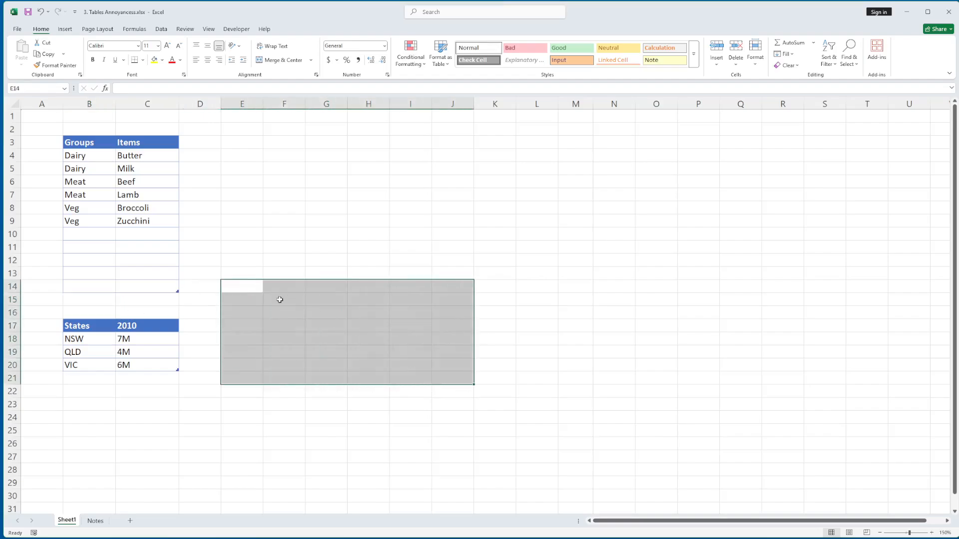
- Undo the inserted sheet rows and all blank rows appended to the Groups table
{"action": "key", "text": "ctrl+z"}
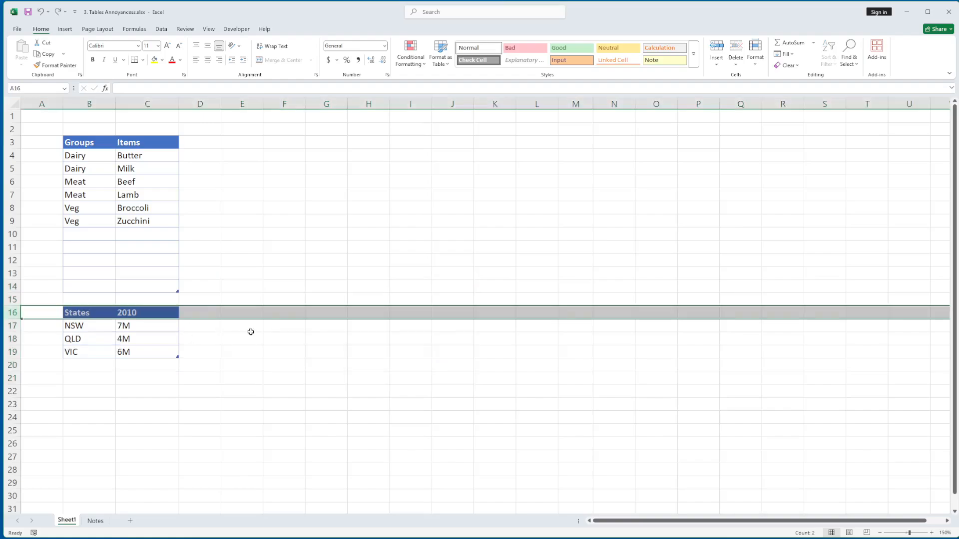
{"action": "key", "text": "ctrl+z"}
{"action": "key", "text": "ctrl+z"}
{"action": "key", "text": "ctrl+z"}
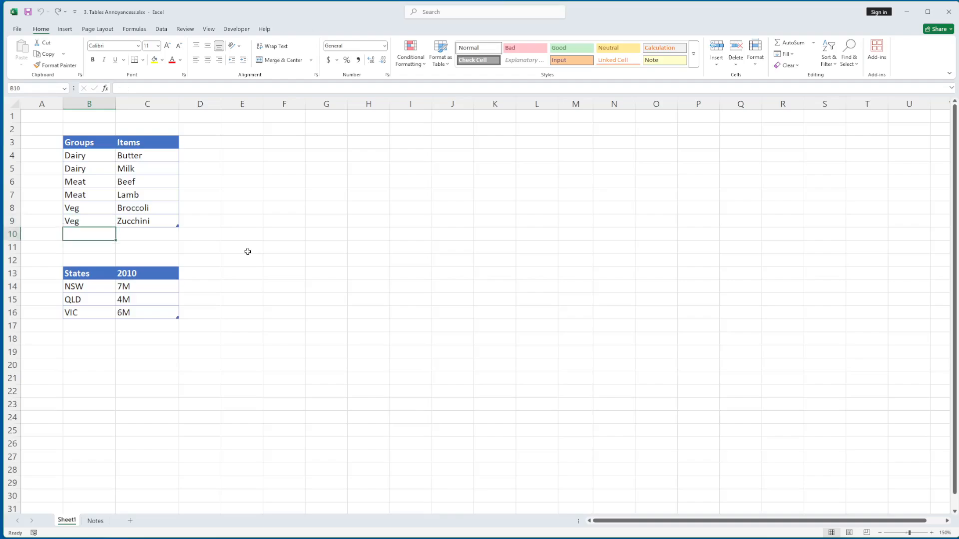
- Enter the spacer note "<tbl spacer - don't del/edit>" in cell B10 directly below the Groups table
{"action": "type", "text": "<tbl"}
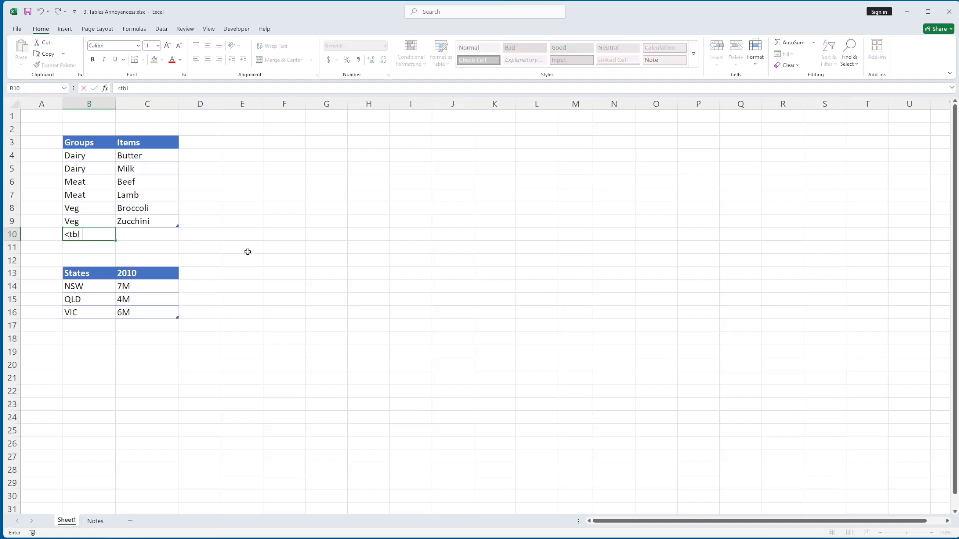
{"action": "type", "text": " spacer - don't del/"}
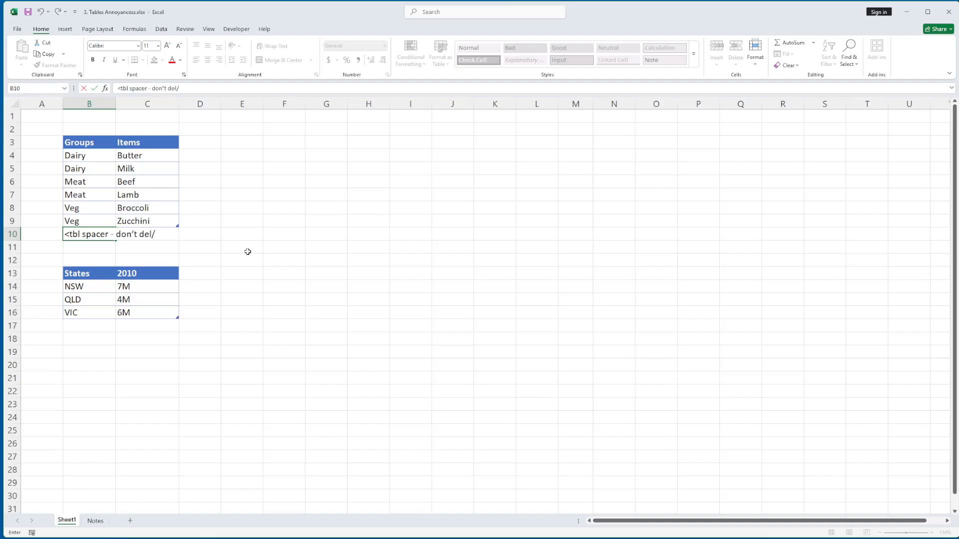
{"action": "type", "text": "edit>"}
{"action": "key", "text": "Return"}
{"action": "key", "text": "Up"}
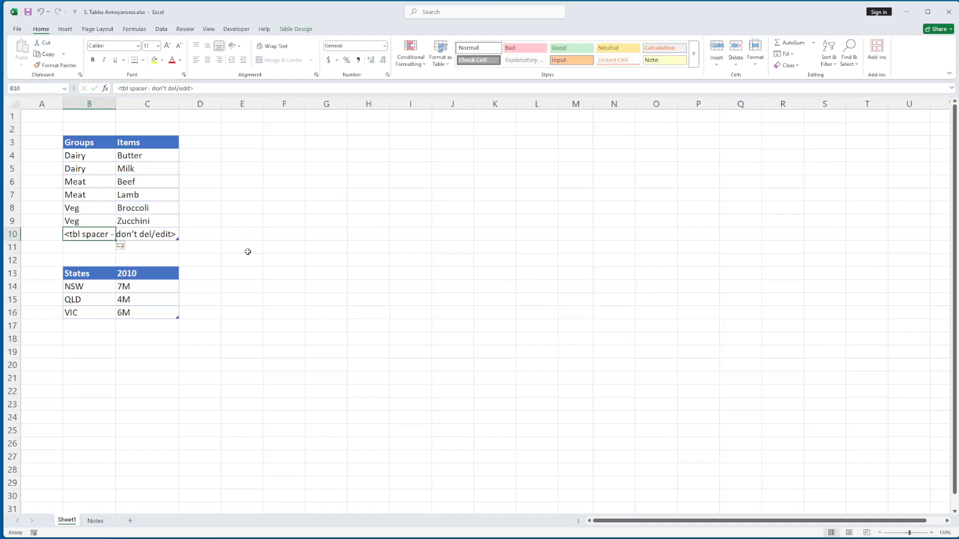
- Check the spacer note's row across B10:C10 and undo the Groups table's automatic expansion over it, keeping the note
{"action": "key", "text": "Right"}
{"action": "key", "text": "Right"}
{"action": "key", "text": "Left"}
{"action": "key", "text": "Left"}
{"action": "key", "text": "shift+Right"}
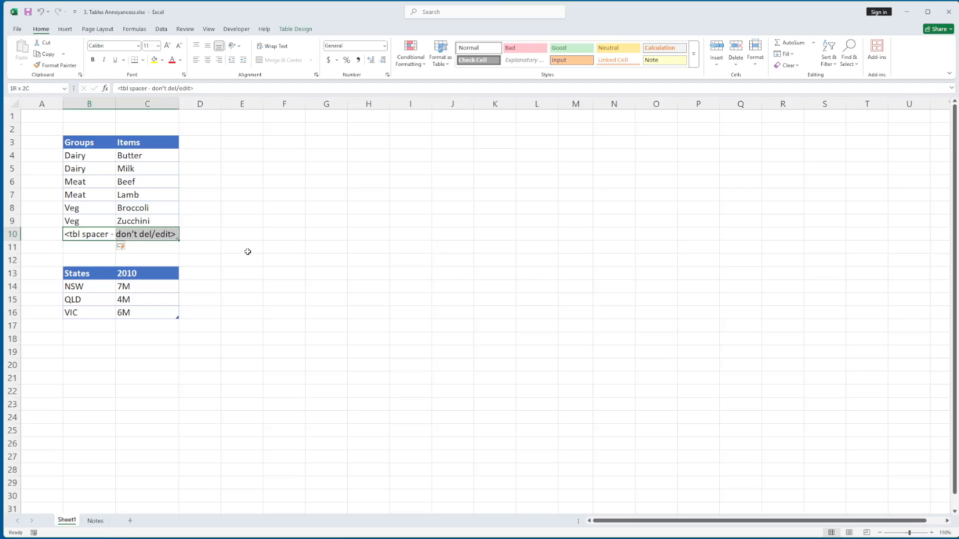
{"action": "left_click", "coordinate": [206, 246]}
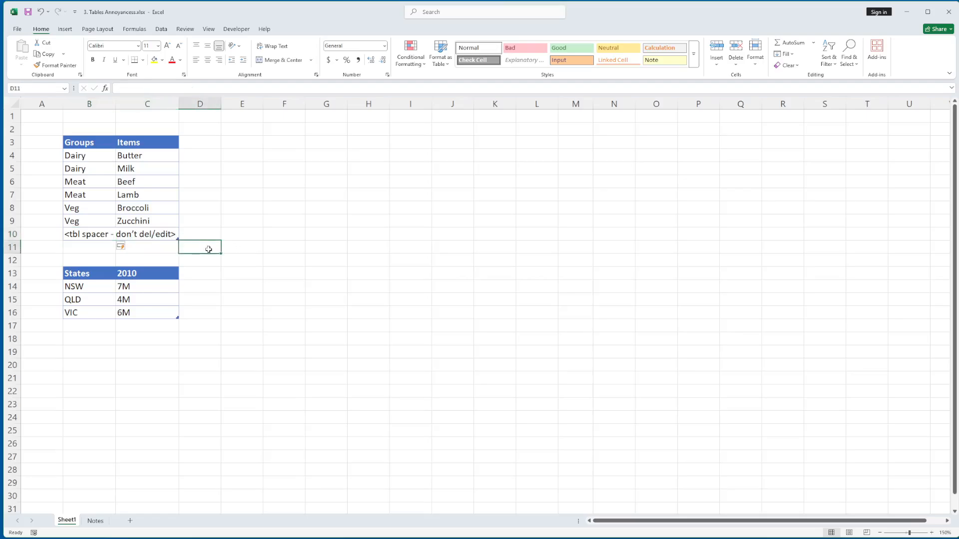
{"action": "key", "text": "ctrl+z"}
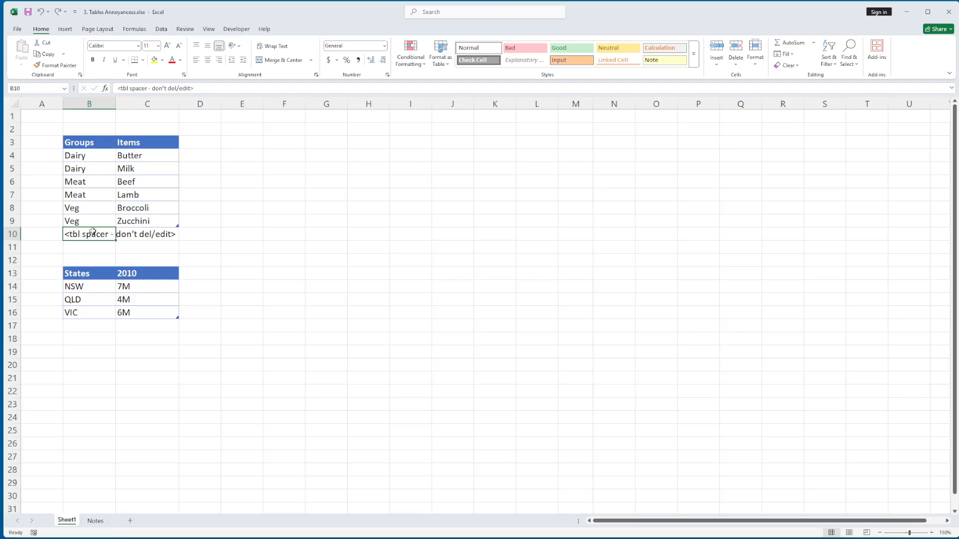
- Set the font size of the spacer note in B10 to 9
{"action": "left_click", "coordinate": [140, 236]}
{"action": "left_click", "coordinate": [97, 236]}
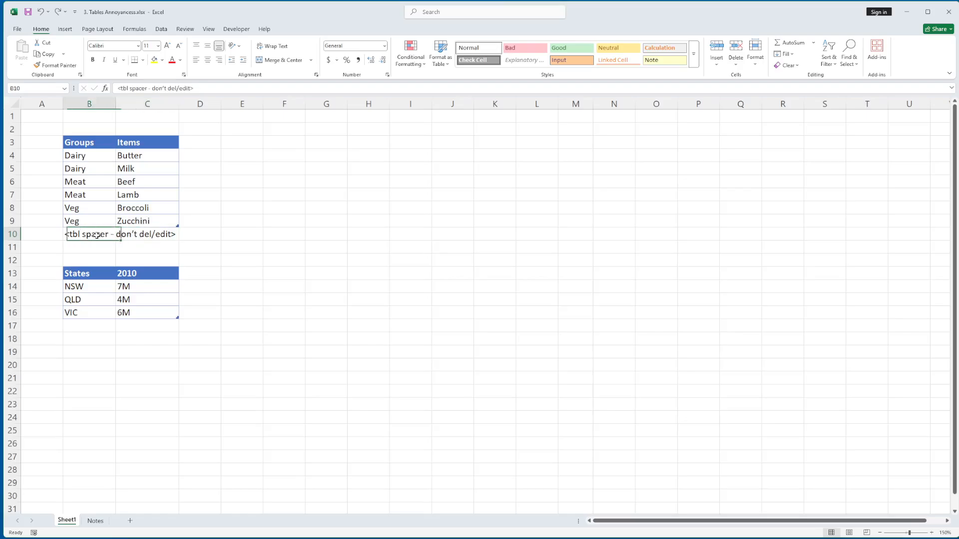
{"action": "left_click", "coordinate": [158, 47]}
{"action": "left_click", "coordinate": [154, 66]}
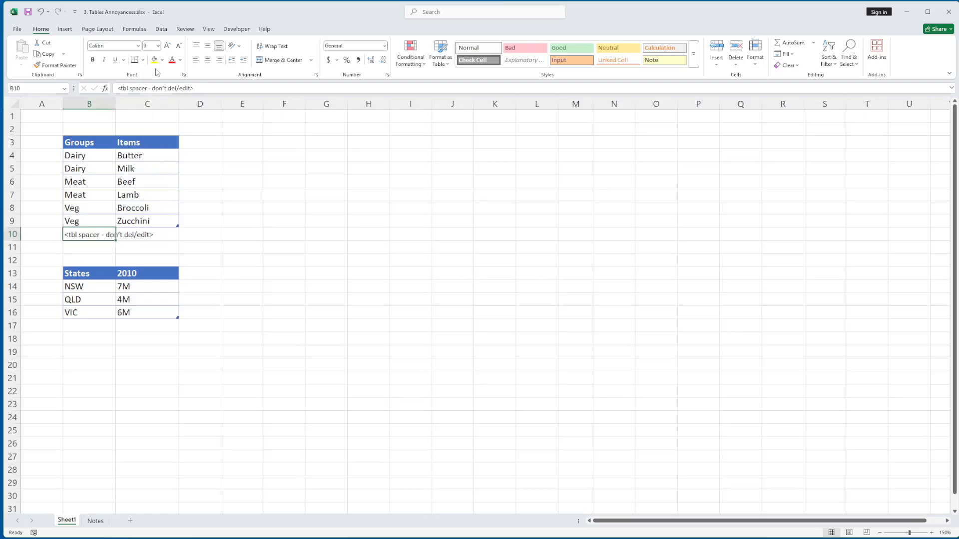
- Change the font color of the spacer note in B10 to the standard dark red
{"action": "left_click", "coordinate": [180, 60]}
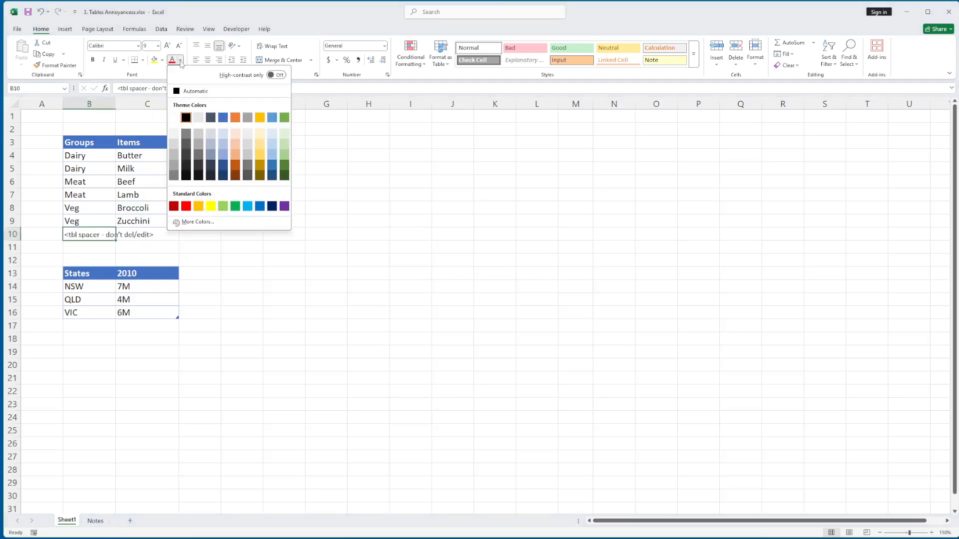
{"action": "left_click", "coordinate": [173, 206]}
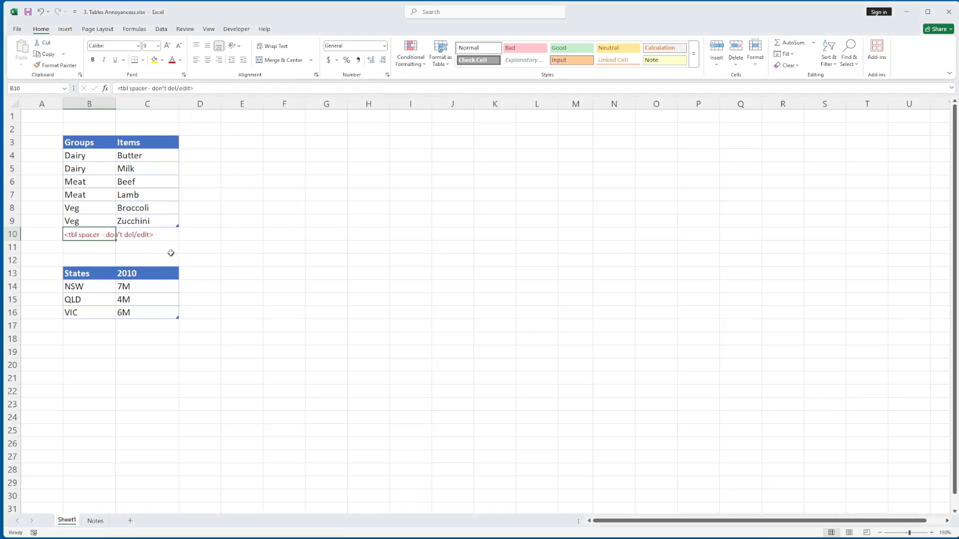
- Append four blank rows to the end of the Groups table, starting after the Zucchini row
{"action": "left_click", "coordinate": [157, 223]}
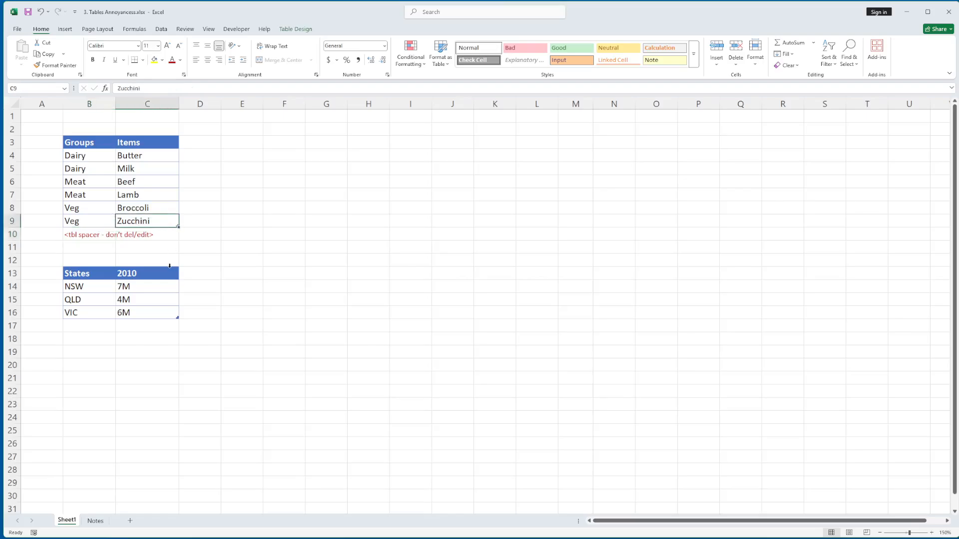
{"action": "key", "text": "Tab"}
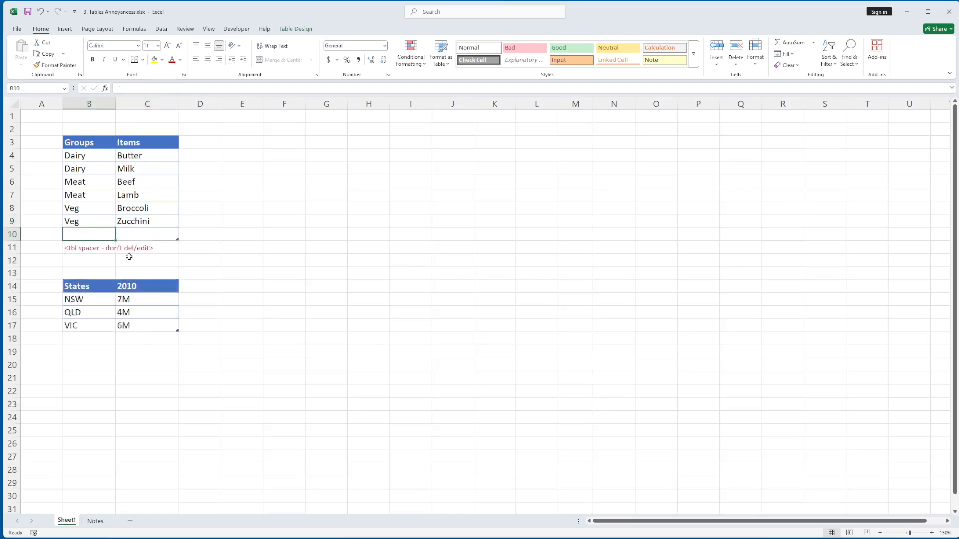
{"action": "key", "text": "Tab"}
{"action": "key", "text": "Tab"}
{"action": "key", "text": "Tab"}
{"action": "key", "text": "Tab"}
{"action": "key", "text": "Tab"}
{"action": "key", "text": "Tab"}
{"action": "key", "text": "Tab"}
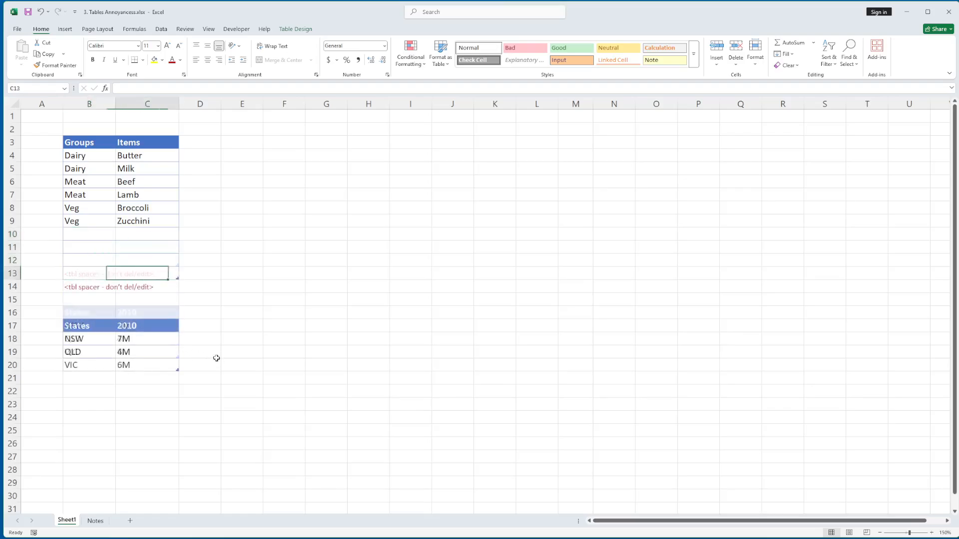
{"action": "key", "text": "Tab"}
- Undo all blank rows appended to the Groups table above the spacer note
{"action": "key", "text": "ctrl+z"}
{"action": "key", "text": "ctrl+z"}
{"action": "key", "text": "ctrl+z"}
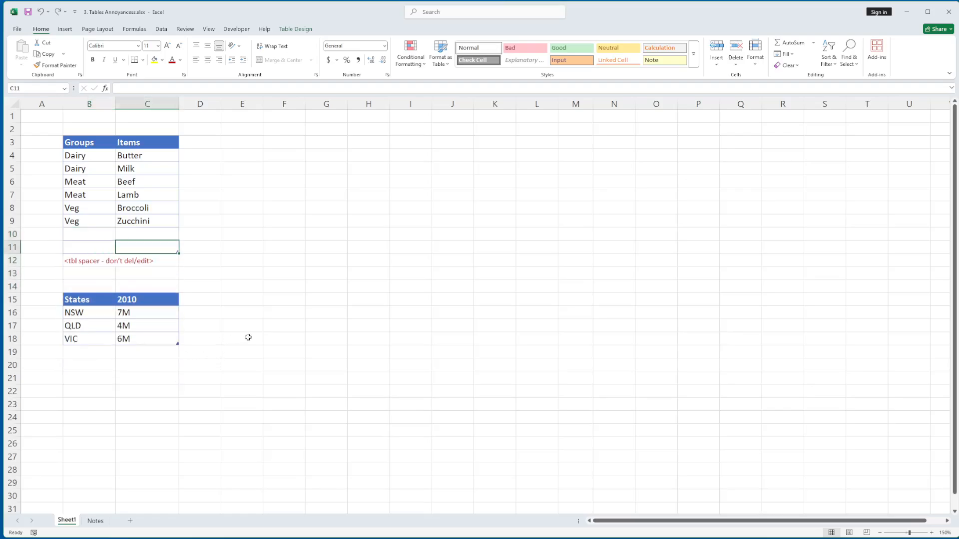
{"action": "key", "text": "ctrl+z"}
{"action": "key", "text": "ctrl+z"}
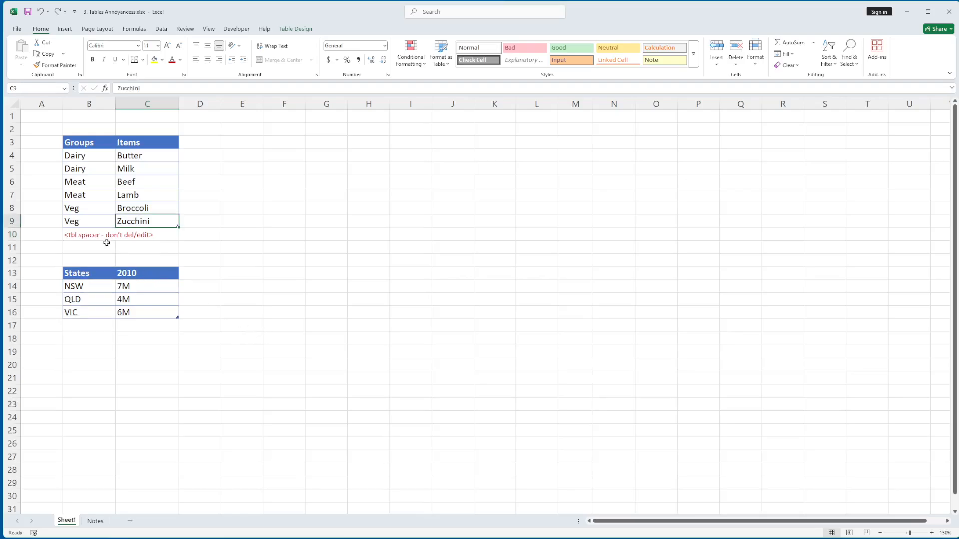
- Re-enter the existing spacer note in B10 and undo the Groups table's automatic expansion over it
{"action": "left_click", "coordinate": [89, 233]}
{"action": "key", "text": "F2"}
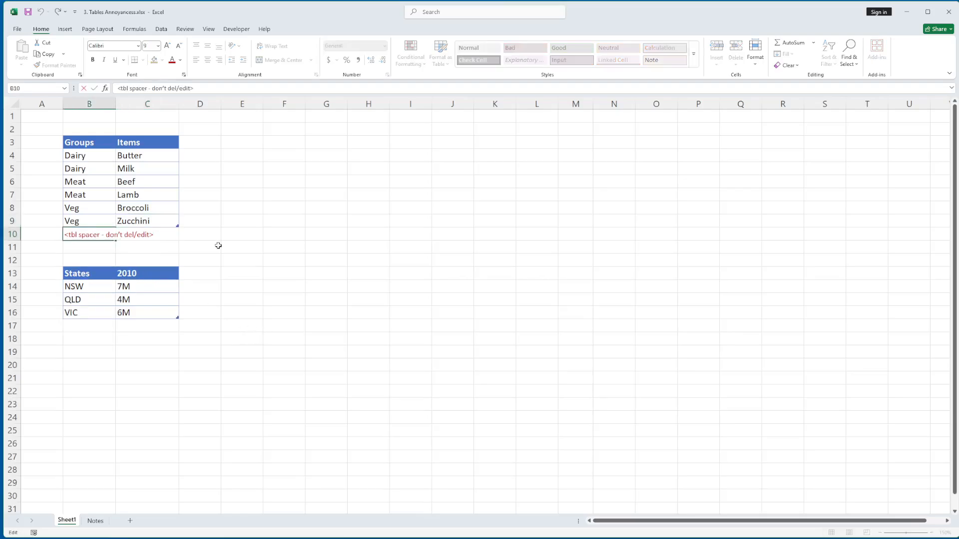
{"action": "key", "text": "Return"}
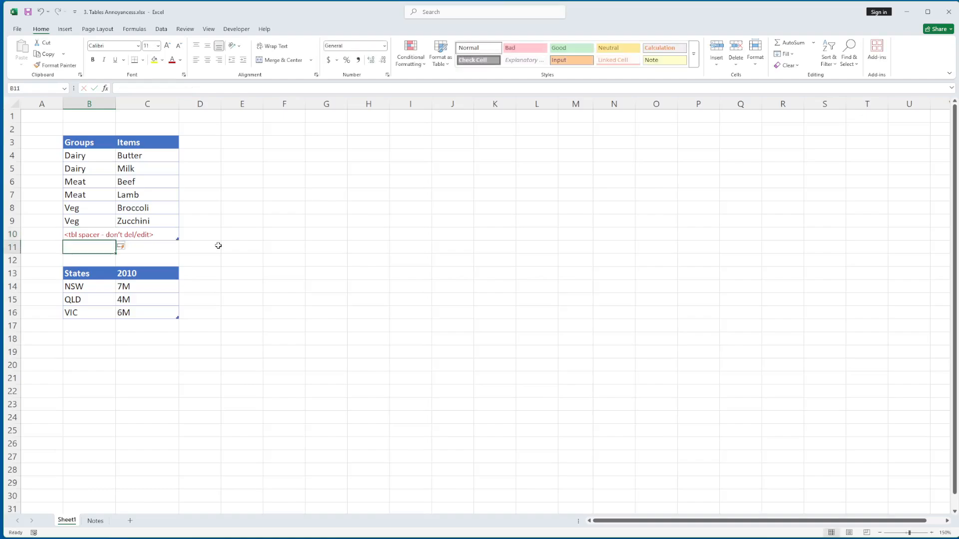
{"action": "key", "text": "Up"}
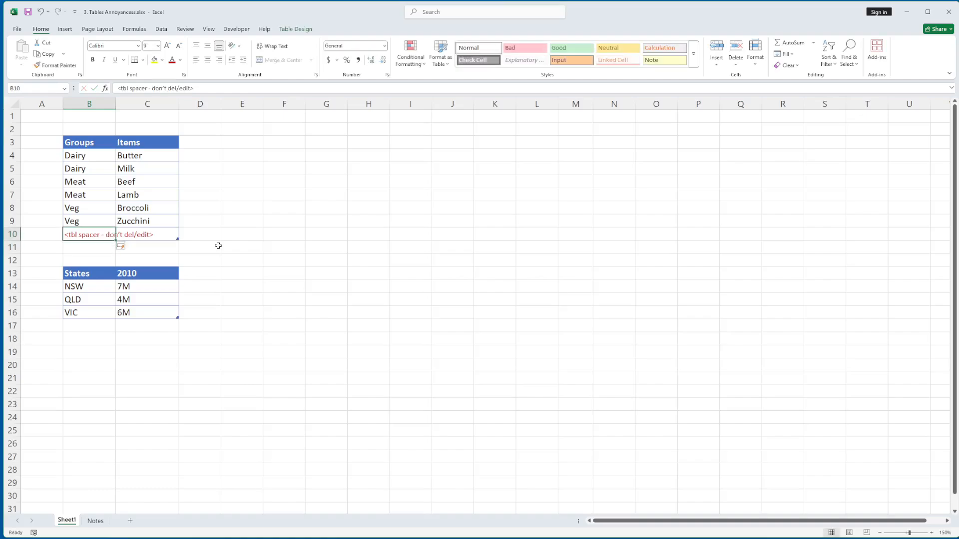
{"action": "key", "text": "ctrl+z"}
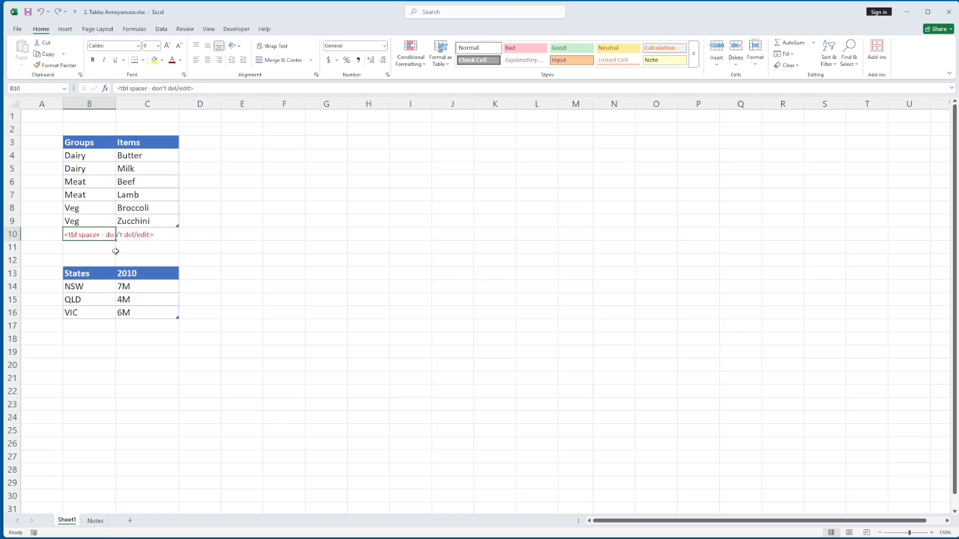
- Extend the States table with a third column by entering the header 2020 in D13
{"action": "left_click", "coordinate": [195, 278]}
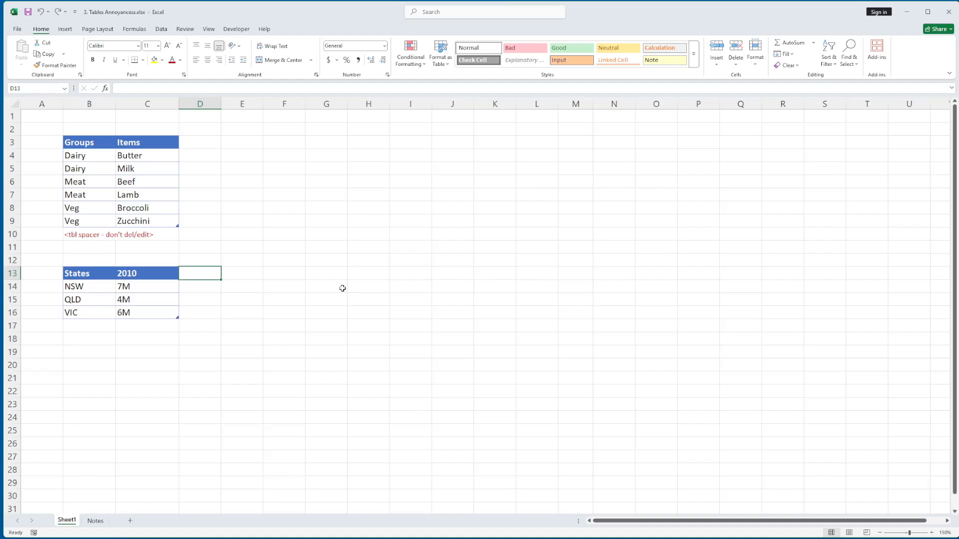
{"action": "type", "text": "20"}
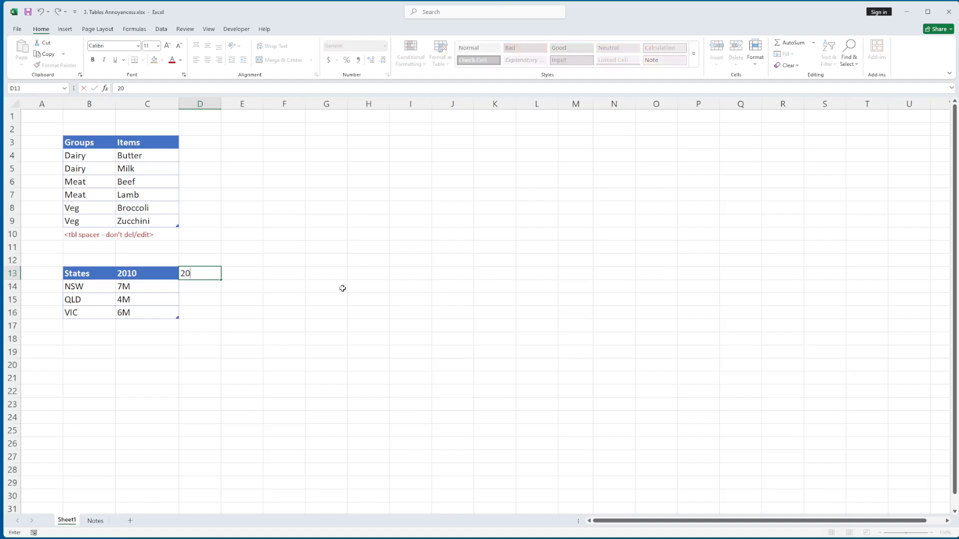
{"action": "type", "text": "20"}
{"action": "key", "text": "Return"}
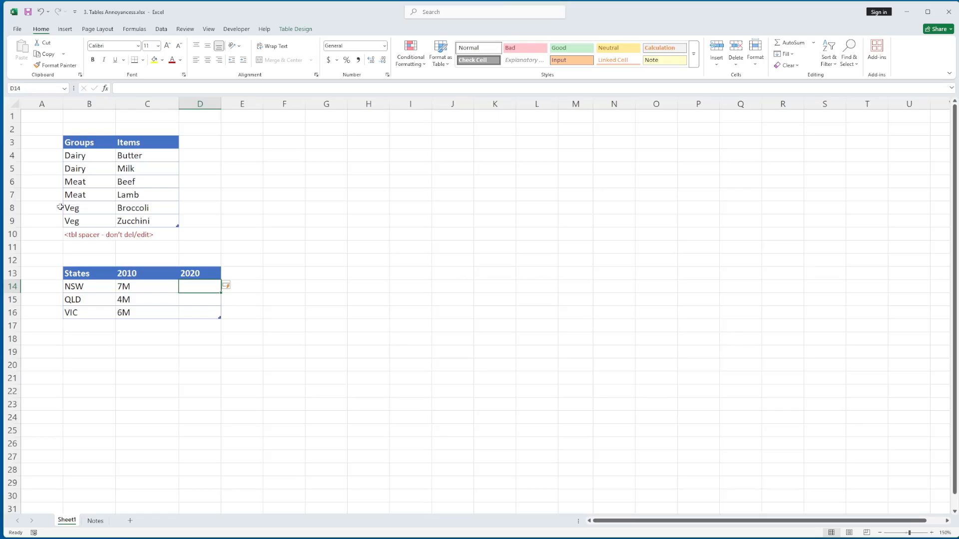
- Insert a blank sheet row at row 7 through the Groups table, check the cells beside it, and undo the insertion
{"action": "left_click", "coordinate": [12, 194]}
{"action": "right_click", "coordinate": [11, 194]}
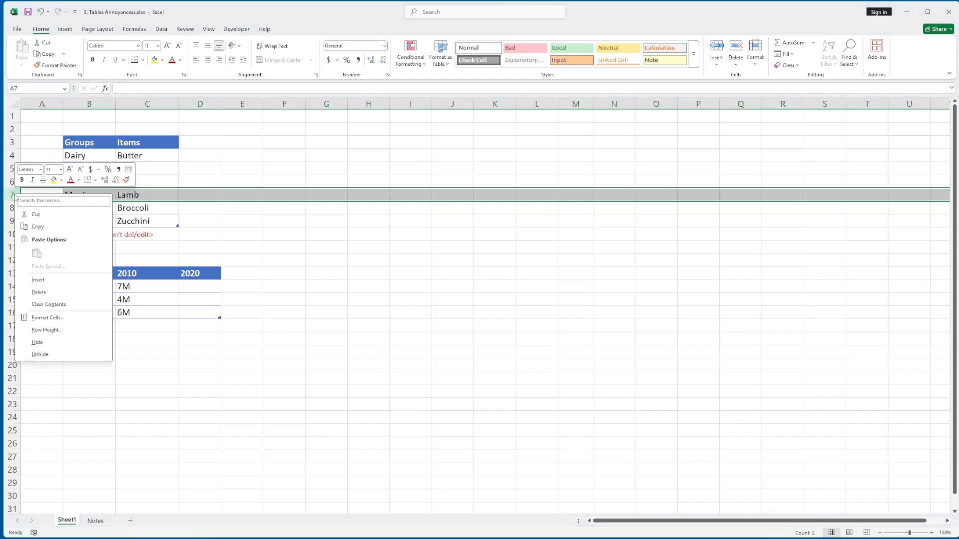
{"action": "left_click", "coordinate": [36, 281]}
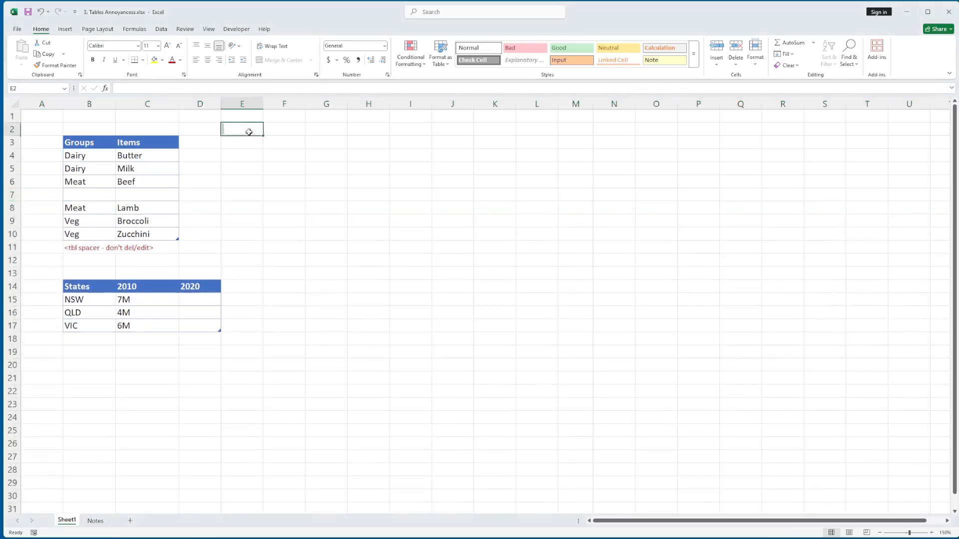
{"action": "left_click_drag", "start_coordinate": [250, 130], "coordinate": [435, 257]}
{"action": "left_click", "coordinate": [92, 194]}
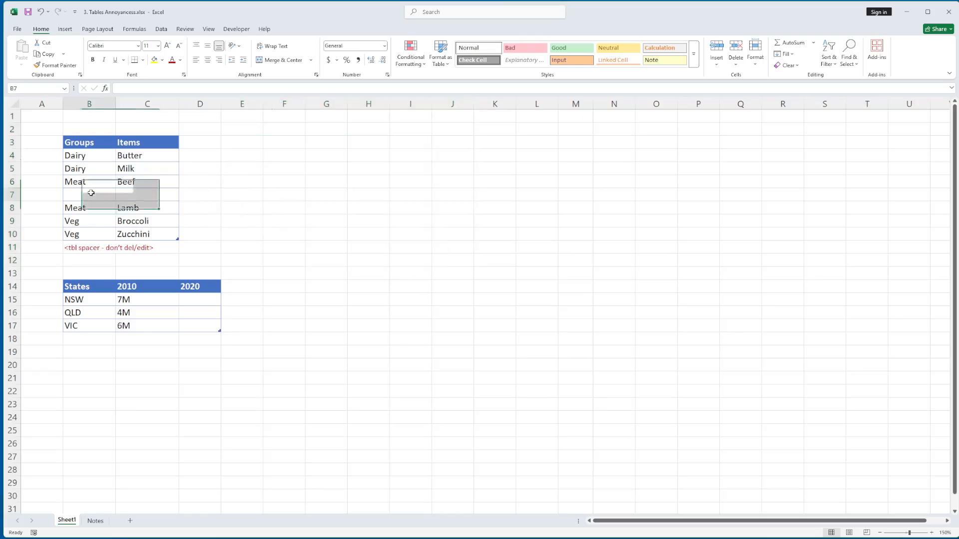
{"action": "key", "text": "ctrl+z"}
- Try to insert a table row below the Zucchini row of the Groups table and dismiss the resulting message
{"action": "left_click", "coordinate": [142, 206]}
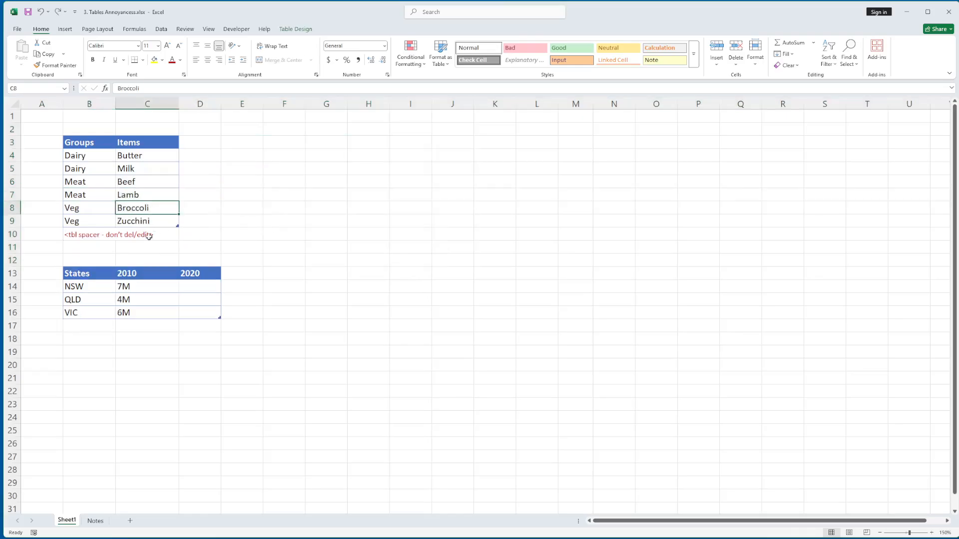
{"action": "left_click", "coordinate": [153, 221]}
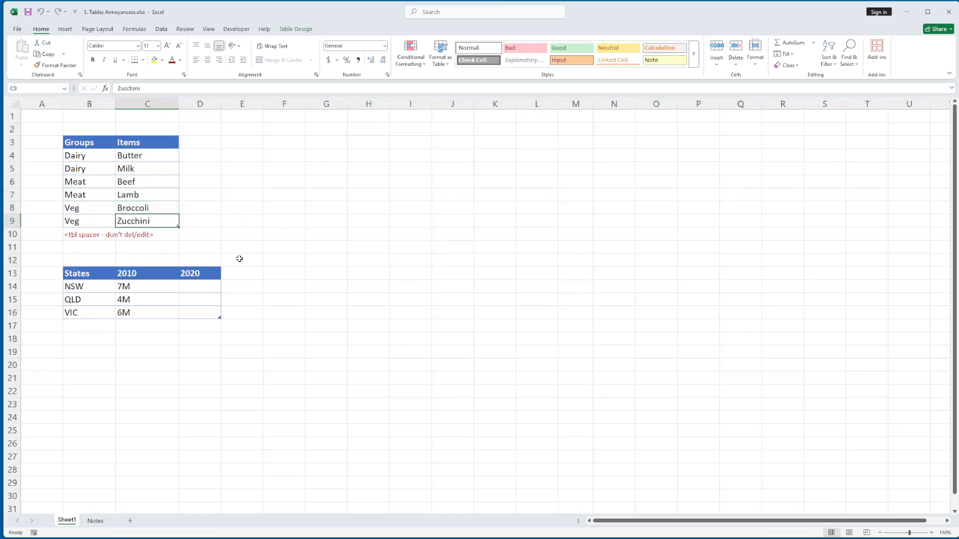
{"action": "right_click", "coordinate": [155, 223]}
{"action": "mouse_move", "coordinate": [202, 325]}
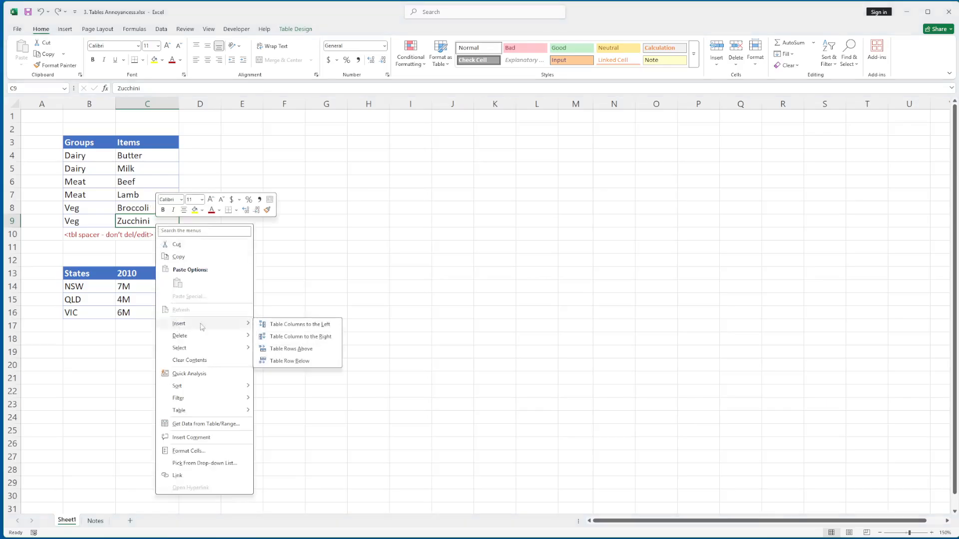
{"action": "left_click", "coordinate": [291, 360]}
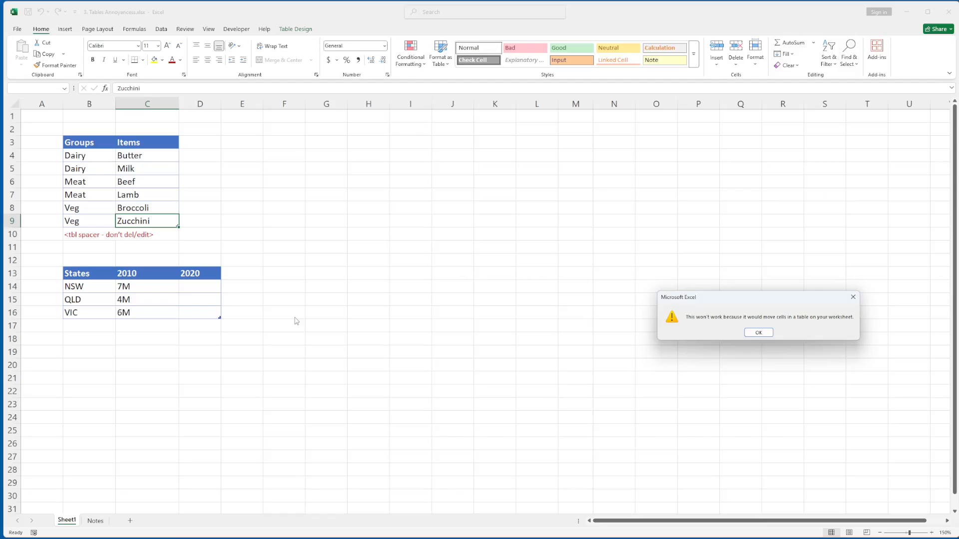
{"action": "key", "text": "Return"}
- Delete the spacer note from cell B10 below the Groups table
{"action": "key", "text": "Down"}
{"action": "key", "text": "Right"}
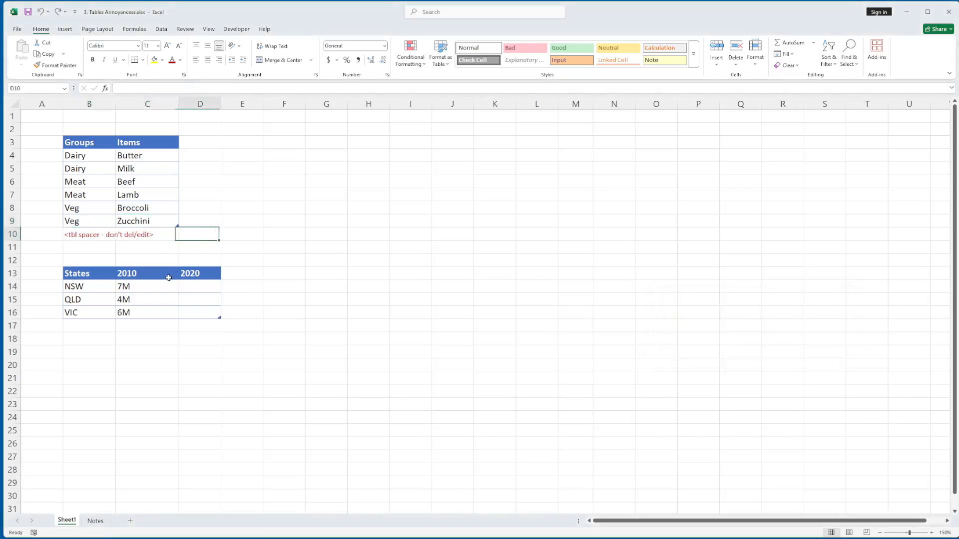
{"action": "key", "text": "Right"}
{"action": "key", "text": "Right"}
{"action": "key", "text": "Right"}
{"action": "key", "text": "ctrl+Left"}
{"action": "key", "text": "Delete"}
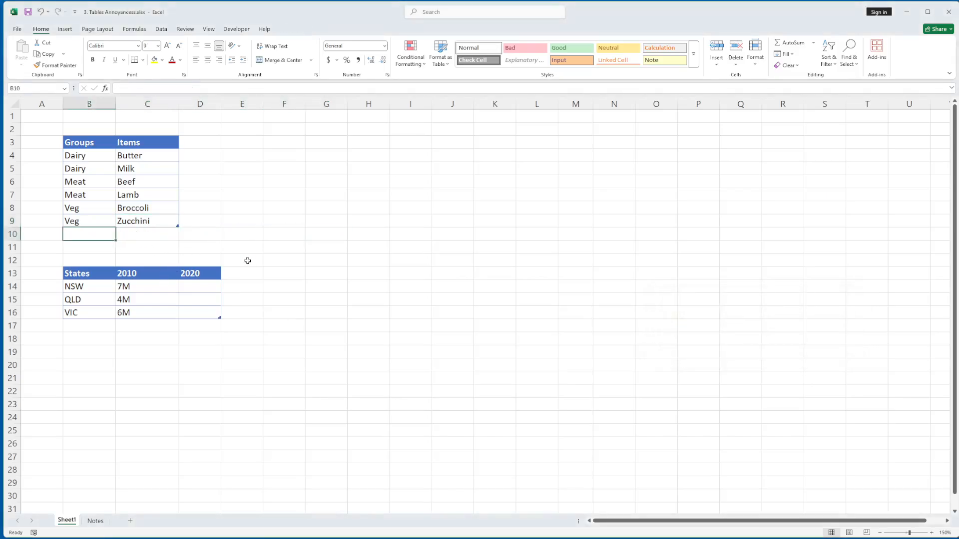
- Append three blank rows to the Groups table so that it reaches row 12, directly above the States header
{"action": "left_click", "coordinate": [153, 223]}
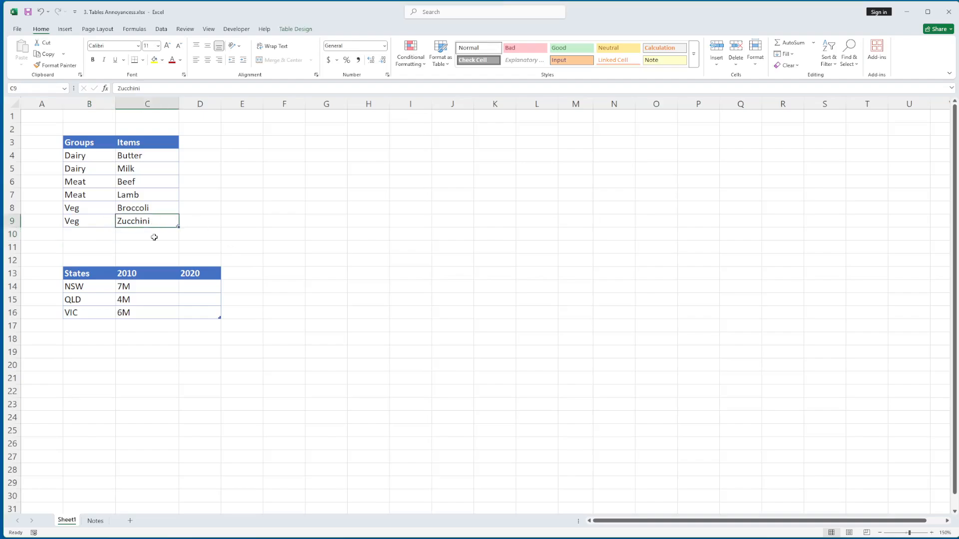
{"action": "key", "text": "Tab"}
{"action": "key", "text": "Tab"}
{"action": "key", "text": "Tab"}
{"action": "key", "text": "Tab"}
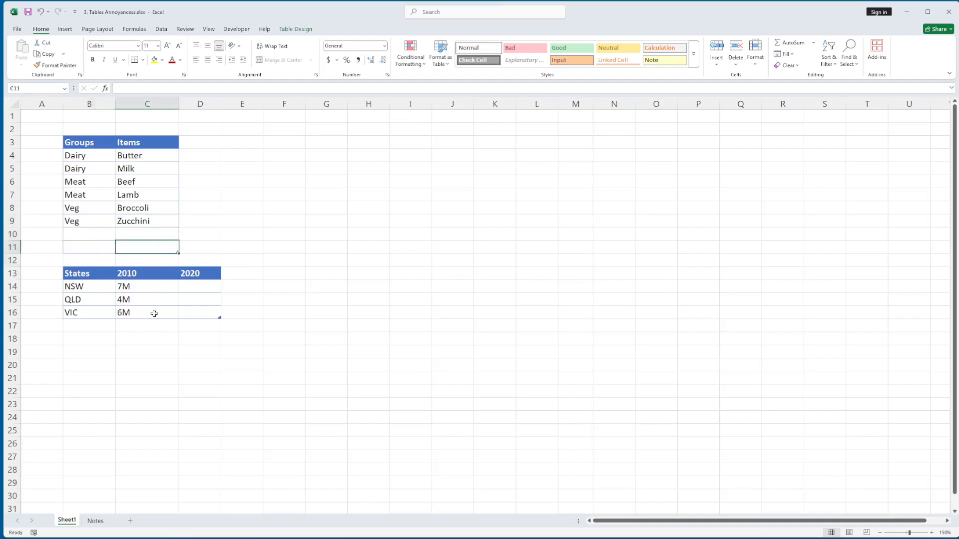
{"action": "key", "text": "Tab"}
{"action": "key", "text": "Tab"}
{"action": "key", "text": "Tab"}
{"action": "key", "text": "Tab"}
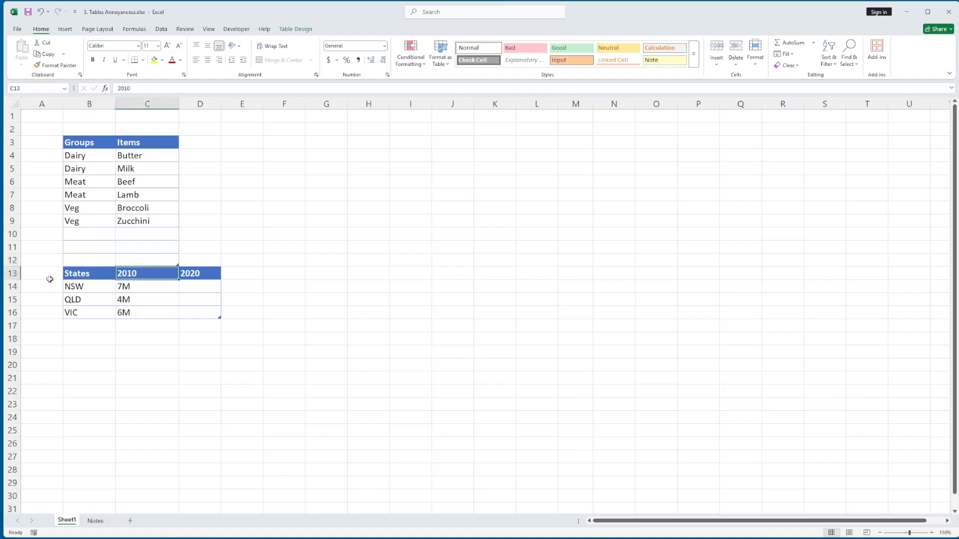
- Insert two blank sheet rows, at rows 13 and 14, between the Groups and States tables
{"action": "right_click", "coordinate": [12, 273]}
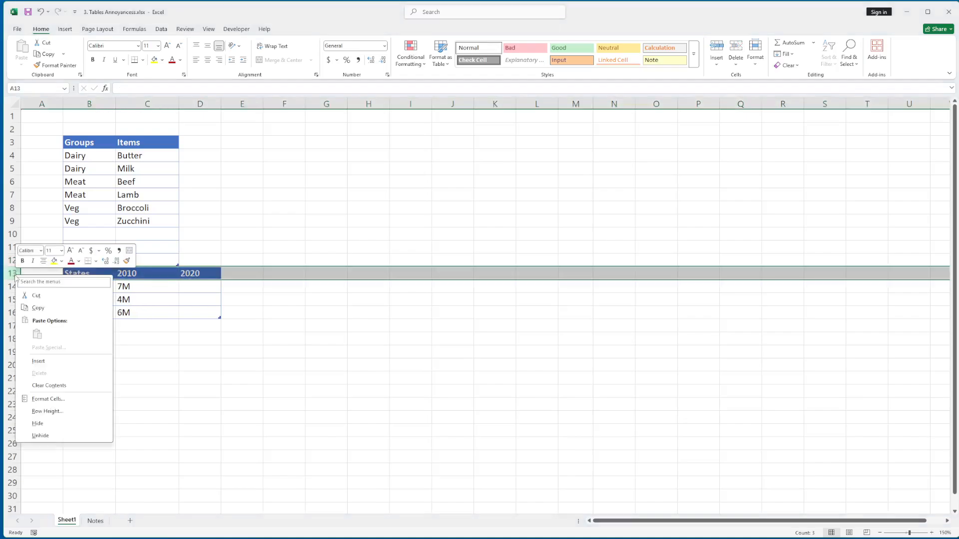
{"action": "left_click", "coordinate": [35, 361]}
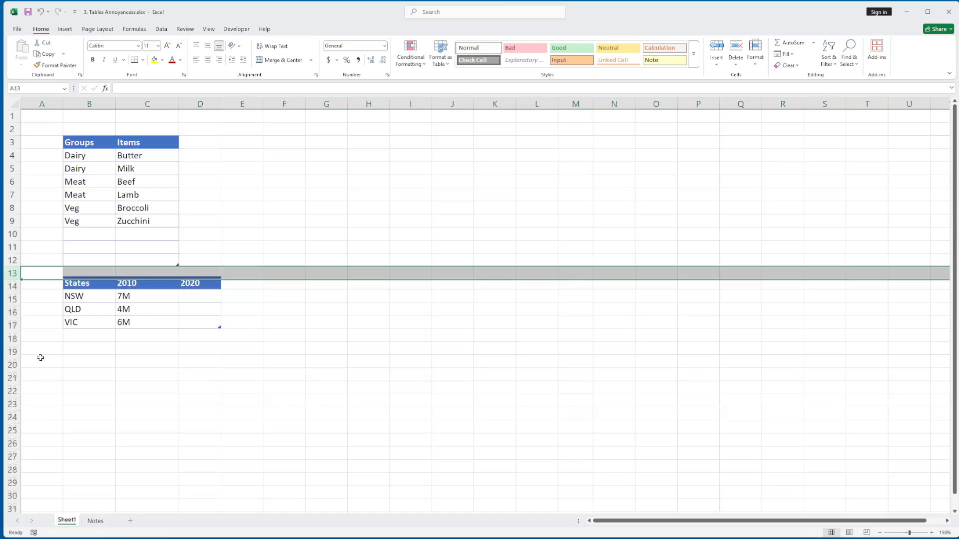
{"action": "right_click", "coordinate": [20, 287]}
{"action": "left_click", "coordinate": [36, 372]}
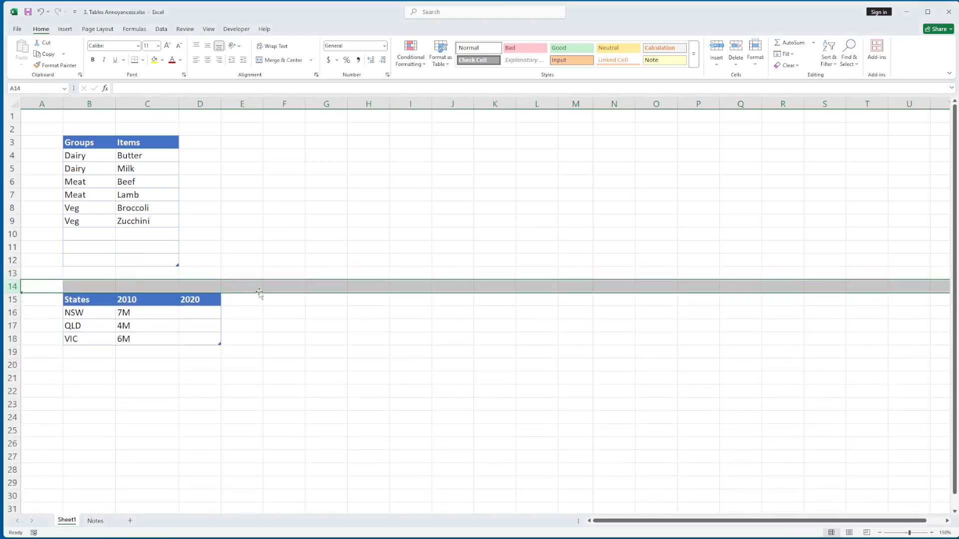
{"action": "left_click_drag", "start_coordinate": [260, 263], "coordinate": [503, 373]}
{"action": "left_click", "coordinate": [326, 314]}
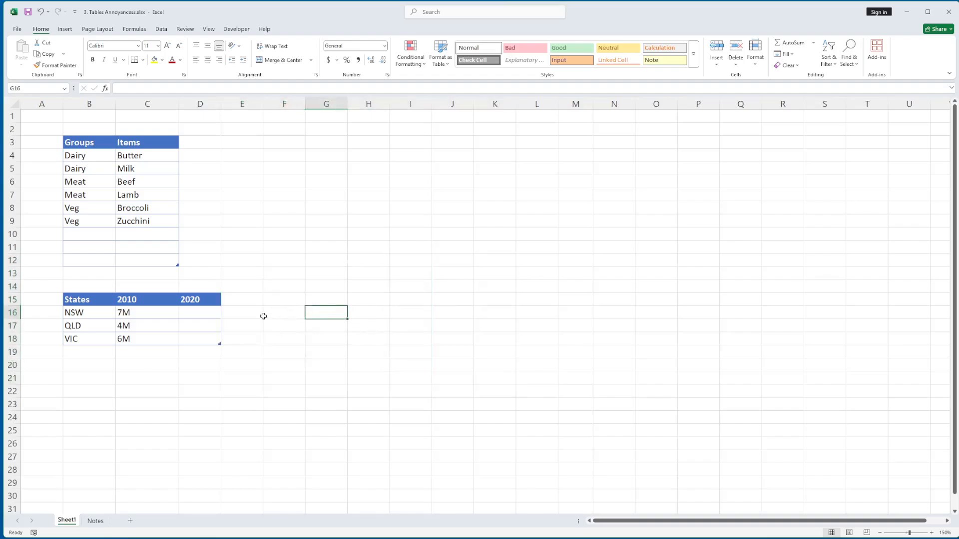
- Undo both inserted sheet rows and the blank rows appended after Zucchini
{"action": "key", "text": "ctrl+z"}
{"action": "key", "text": "ctrl+z"}
{"action": "key", "text": "ctrl+z"}
{"action": "key", "text": "ctrl+z"}
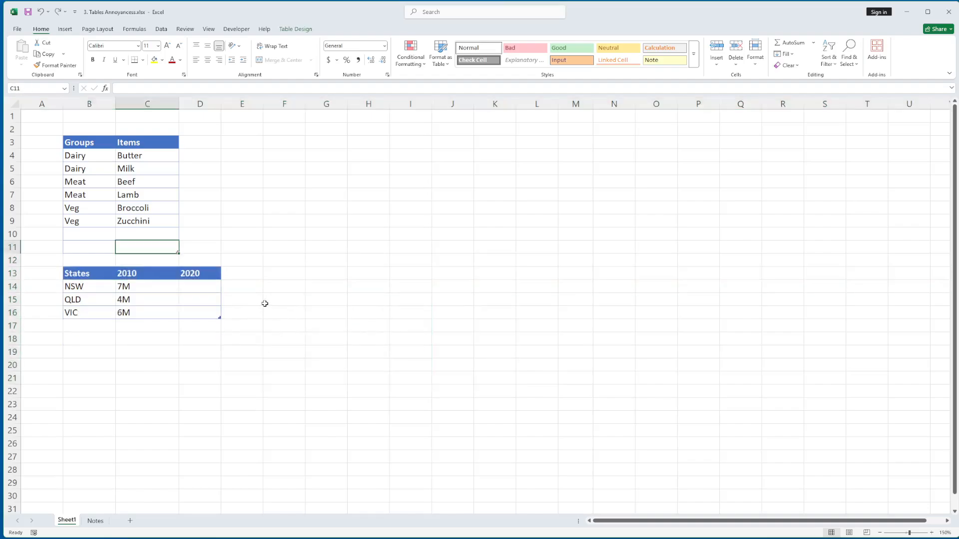
{"action": "key", "text": "ctrl+z"}
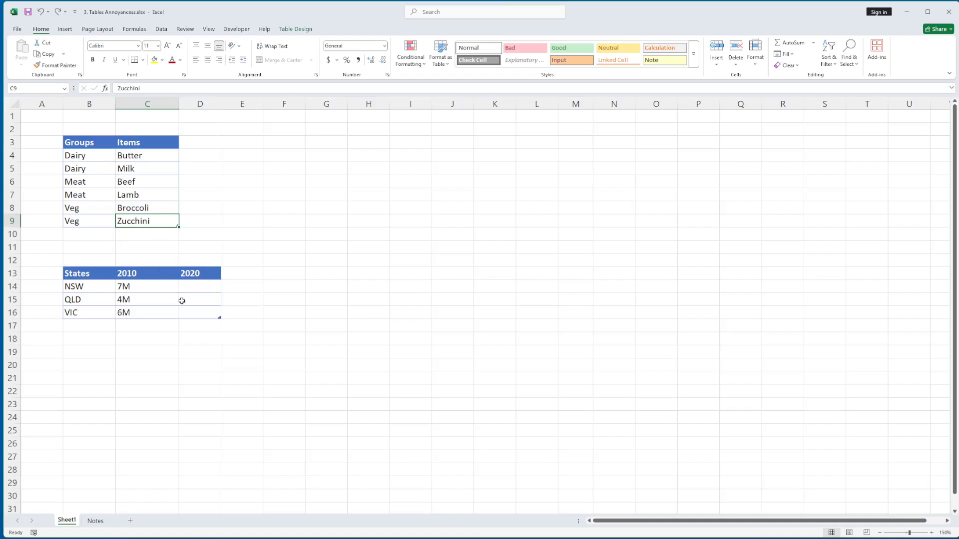
- Try to delete the Broccoli row from the Groups table as a table row
{"action": "right_click", "coordinate": [141, 209]}
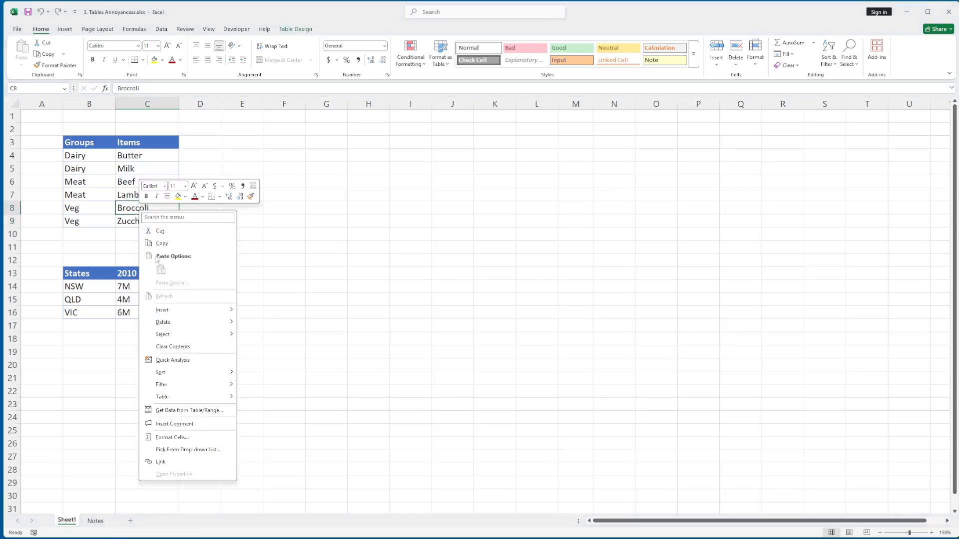
{"action": "mouse_move", "coordinate": [172, 323]}
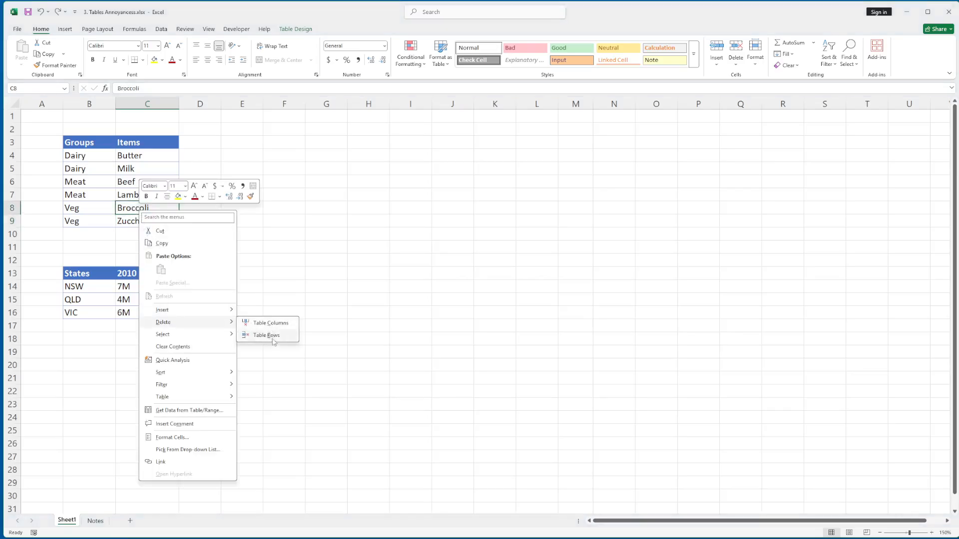
{"action": "left_click", "coordinate": [266, 336]}
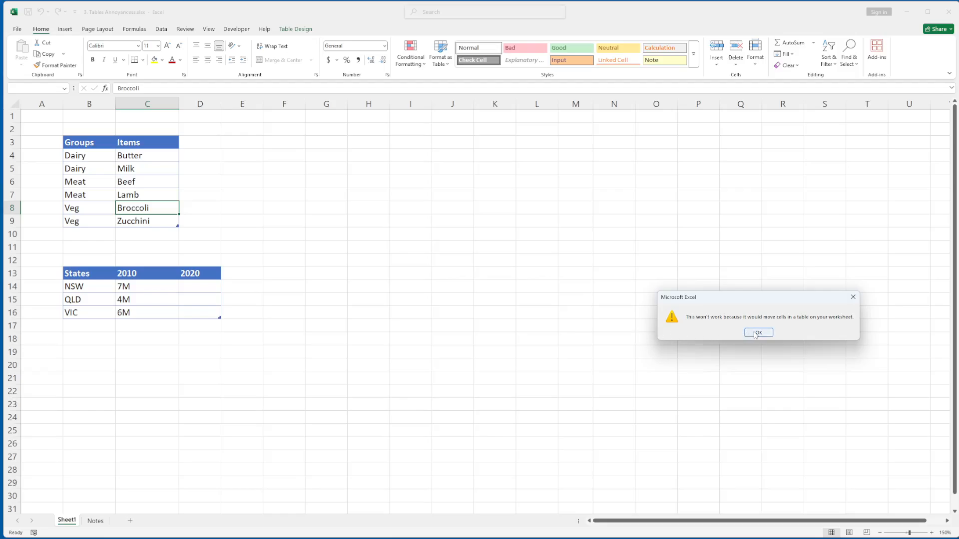
{"action": "left_click", "coordinate": [756, 333]}
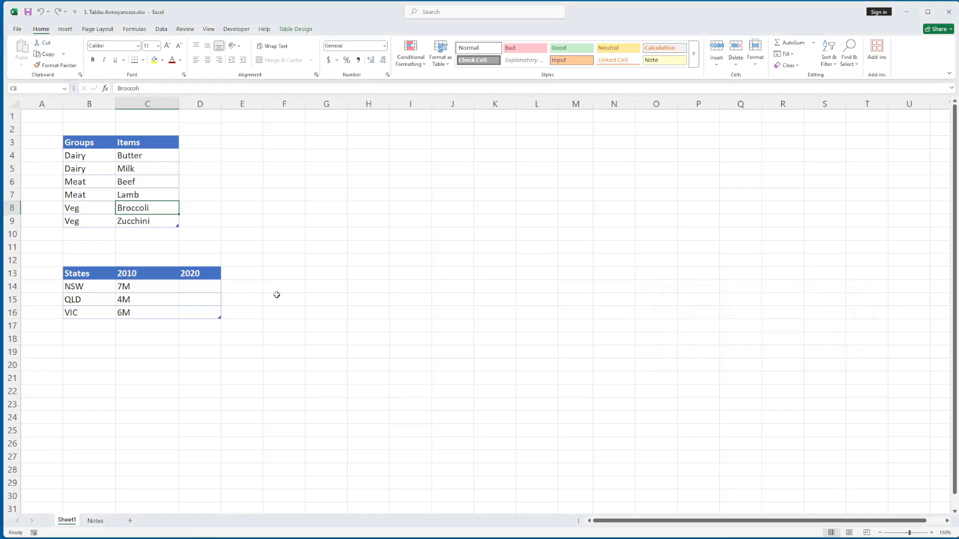
- Widen the Groups table to match the States table by adding a third column headed Dummy in D3
{"action": "left_click_drag", "start_coordinate": [86, 275], "coordinate": [207, 315]}
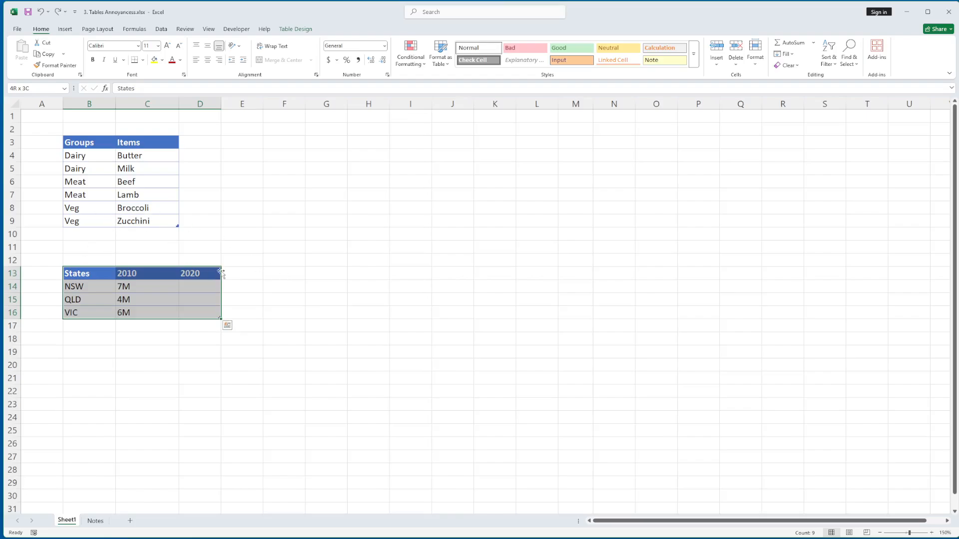
{"action": "left_click", "coordinate": [201, 145]}
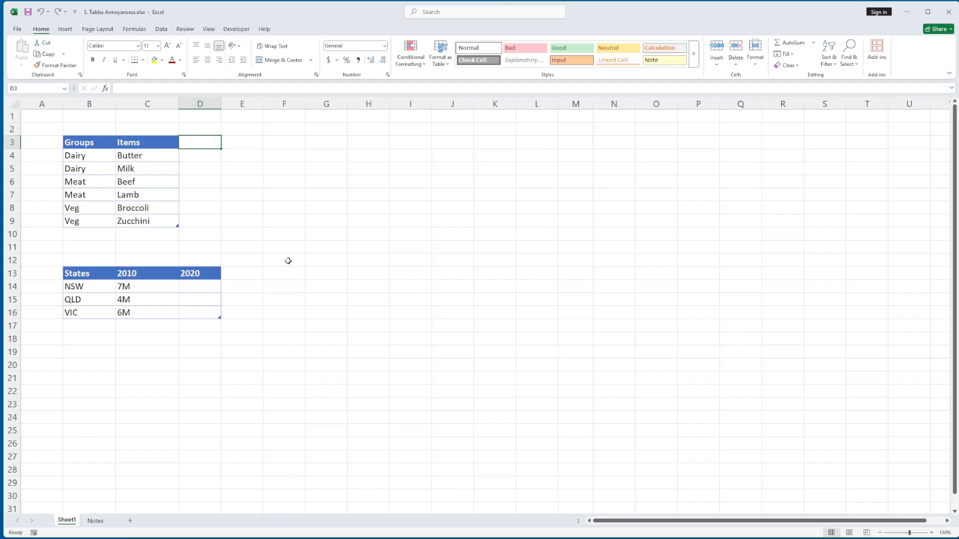
{"action": "type", "text": "Dumm"}
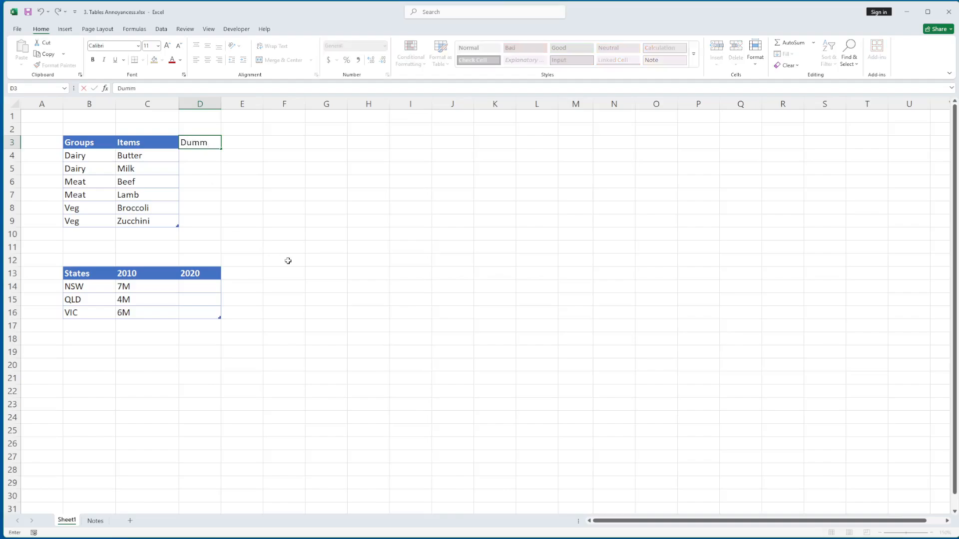
{"action": "type", "text": "y"}
{"action": "key", "text": "Return"}
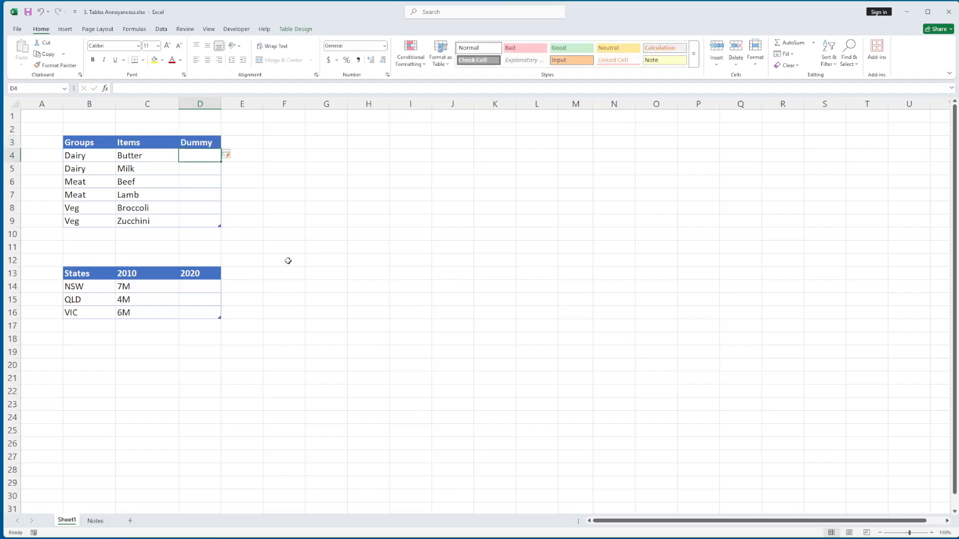
- Enter the note "tbl spacer" in B10 below the Groups table and undo the table's automatic expansion over it
{"action": "left_click", "coordinate": [83, 232]}
{"action": "type", "text": "tbl sp"}
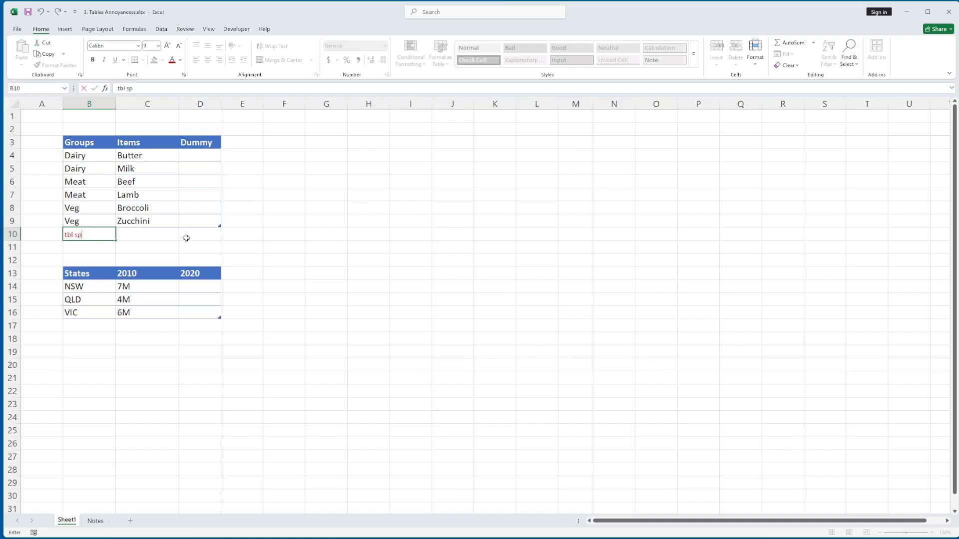
{"action": "type", "text": "acer"}
{"action": "key", "text": "Return"}
{"action": "key", "text": "Up"}
{"action": "key", "text": "Up"}
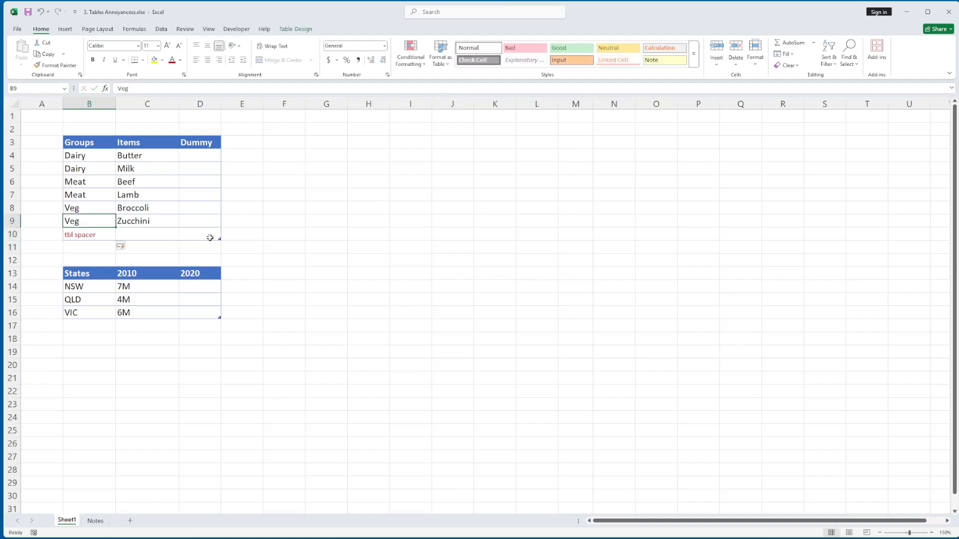
{"action": "key", "text": "ctrl+z"}
- Append two blank rows to the end of the Groups table, starting from the last Dummy cell
{"action": "left_click", "coordinate": [212, 213]}
{"action": "left_click", "coordinate": [209, 221]}
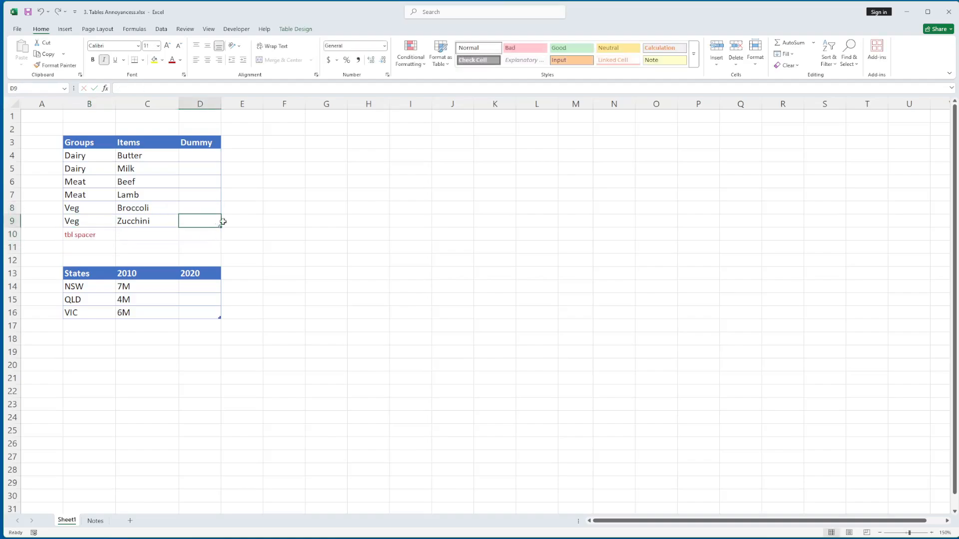
{"action": "key", "text": "Tab"}
{"action": "key", "text": "Right"}
{"action": "key", "text": "Right"}
{"action": "key", "text": "Tab"}
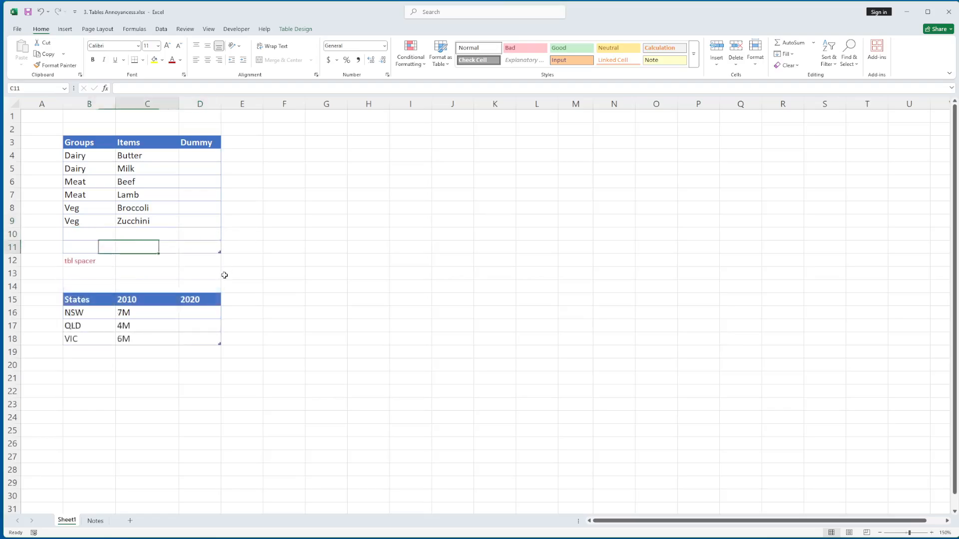
{"action": "key", "text": "Right"}
{"action": "key", "text": "Right"}
- Insert a table row above row 10 in the Groups table
{"action": "right_click", "coordinate": [197, 233]}
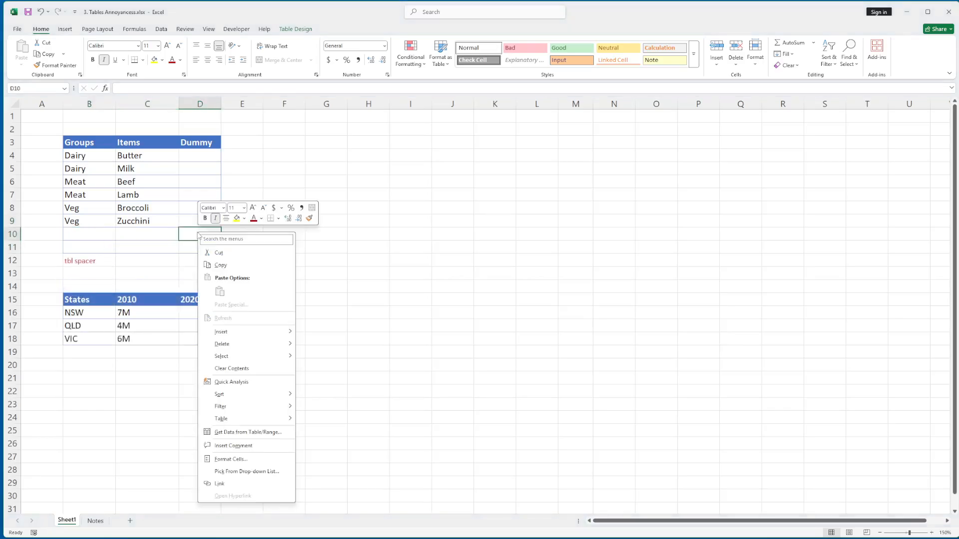
{"action": "mouse_move", "coordinate": [233, 331]}
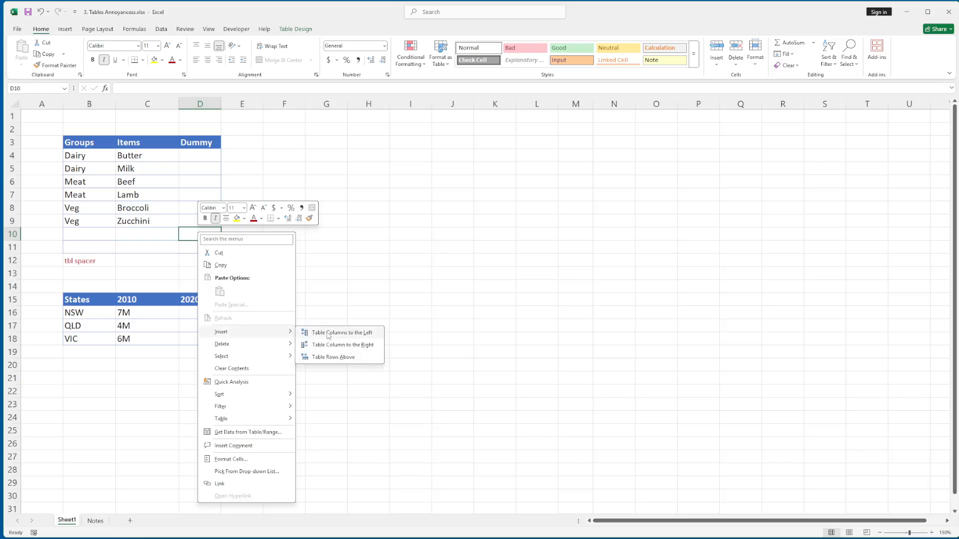
{"action": "left_click", "coordinate": [334, 358]}
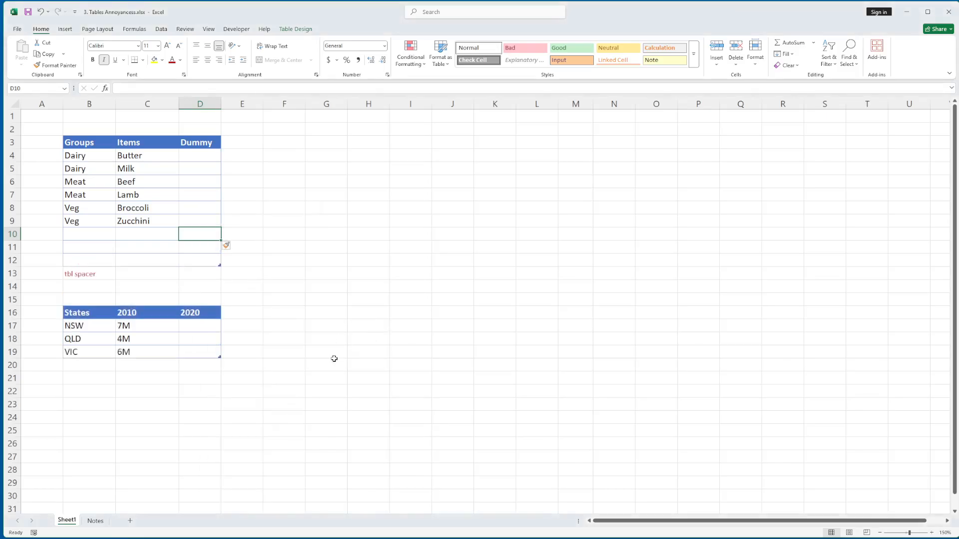
- Undo the inserted and appended blank rows and the spacer note in B10
{"action": "left_click", "coordinate": [198, 261]}
{"action": "key", "text": "ctrl+z"}
{"action": "key", "text": "ctrl+z"}
{"action": "key", "text": "ctrl+z"}
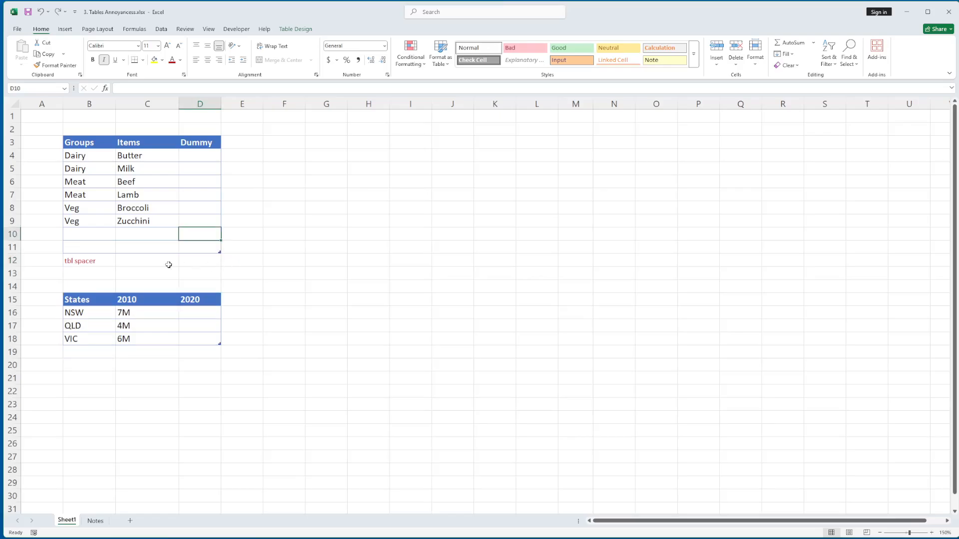
{"action": "left_click", "coordinate": [96, 238]}
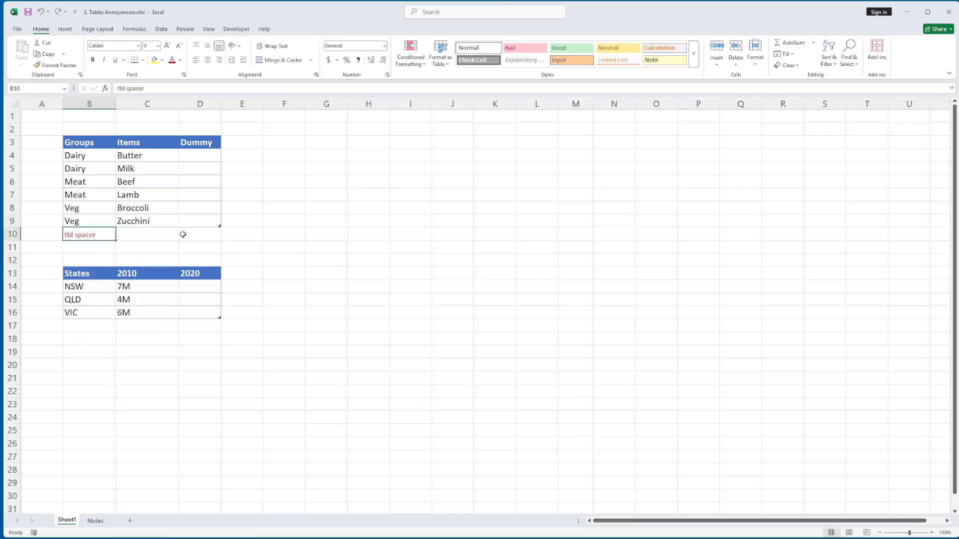
{"action": "key", "text": "ctrl+z"}
- Insert a table row below the Zucchini row of the Groups table and undo the insertion
{"action": "left_click", "coordinate": [209, 222]}
{"action": "right_click", "coordinate": [208, 222]}
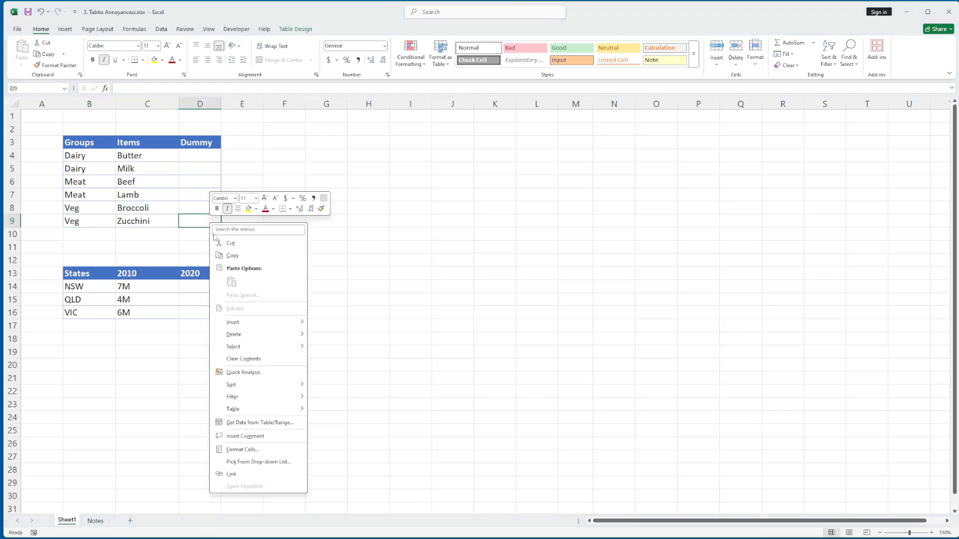
{"action": "mouse_move", "coordinate": [238, 322]}
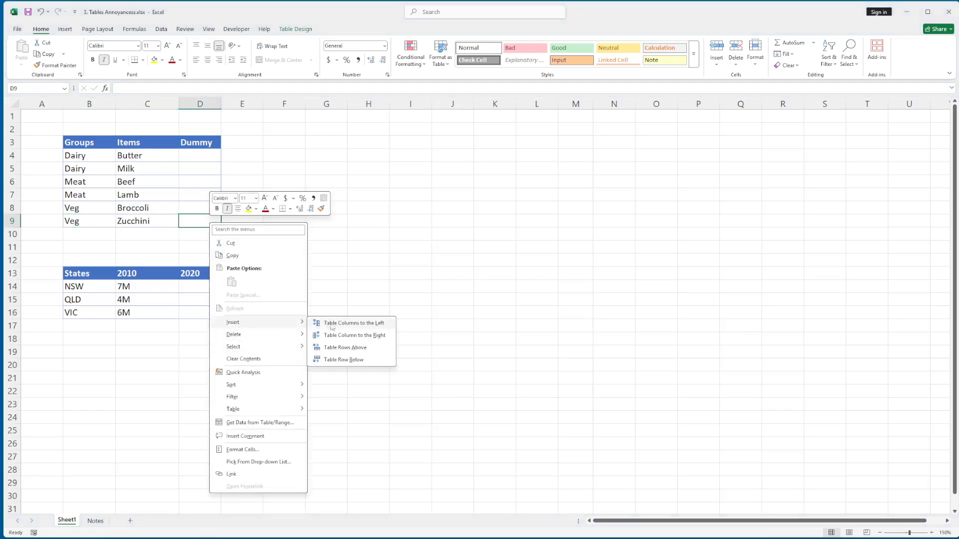
{"action": "left_click", "coordinate": [325, 360]}
{"action": "key", "text": "ctrl+z"}
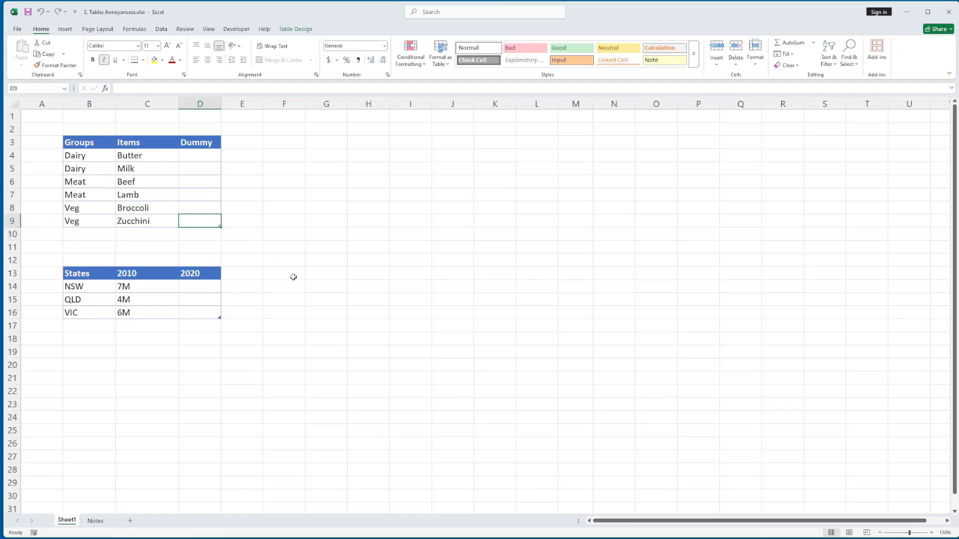
- Fill the empty Dummy column cells D4:D9 with light grey
{"action": "left_click", "coordinate": [197, 195]}
{"action": "left_click", "coordinate": [199, 156]}
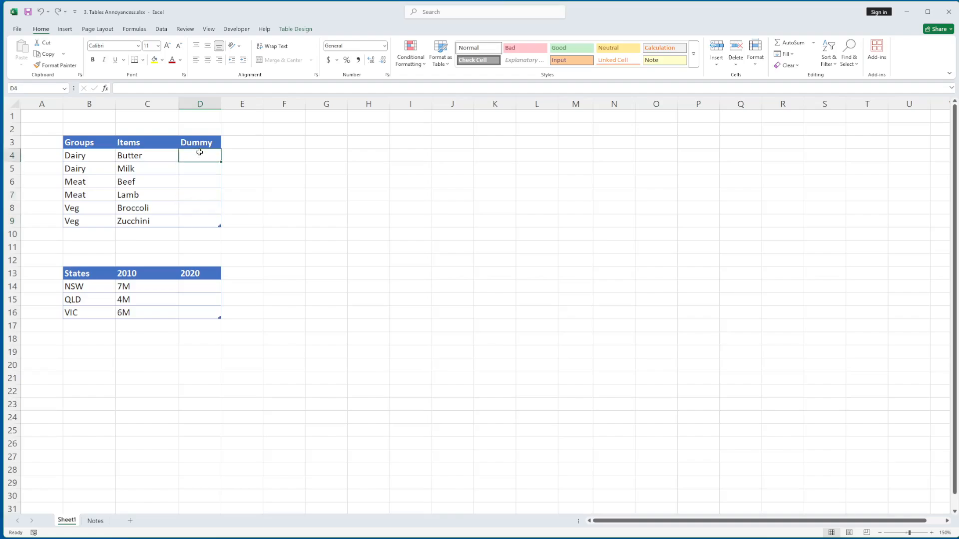
{"action": "left_click", "coordinate": [200, 222], "text": "shift"}
{"action": "left_click", "coordinate": [162, 60]}
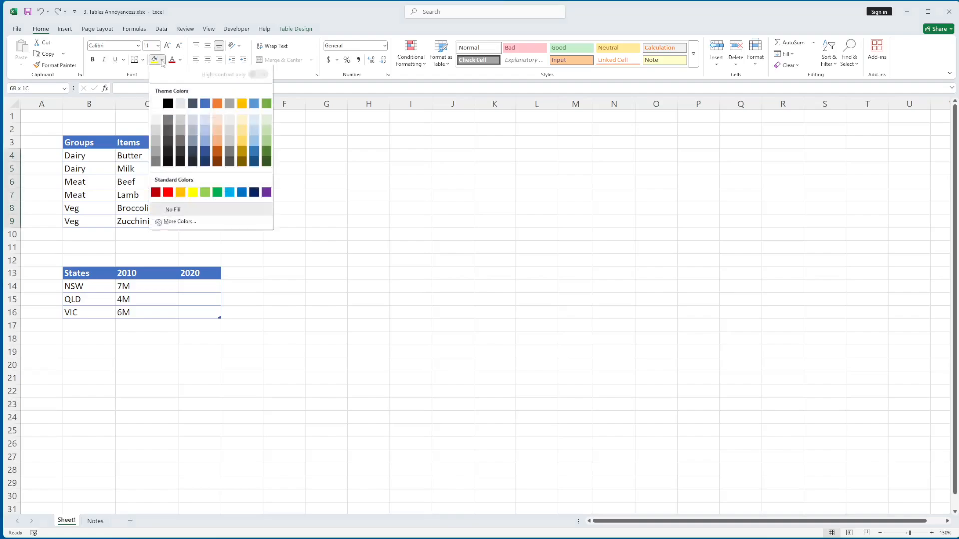
{"action": "left_click", "coordinate": [158, 129]}
{"action": "left_click", "coordinate": [199, 156]}
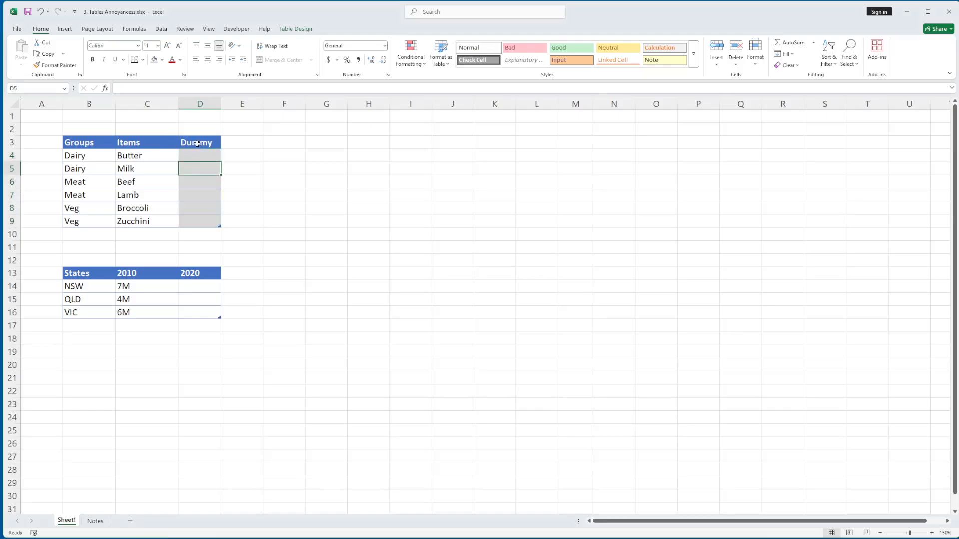
{"action": "right_click", "coordinate": [200, 146]}
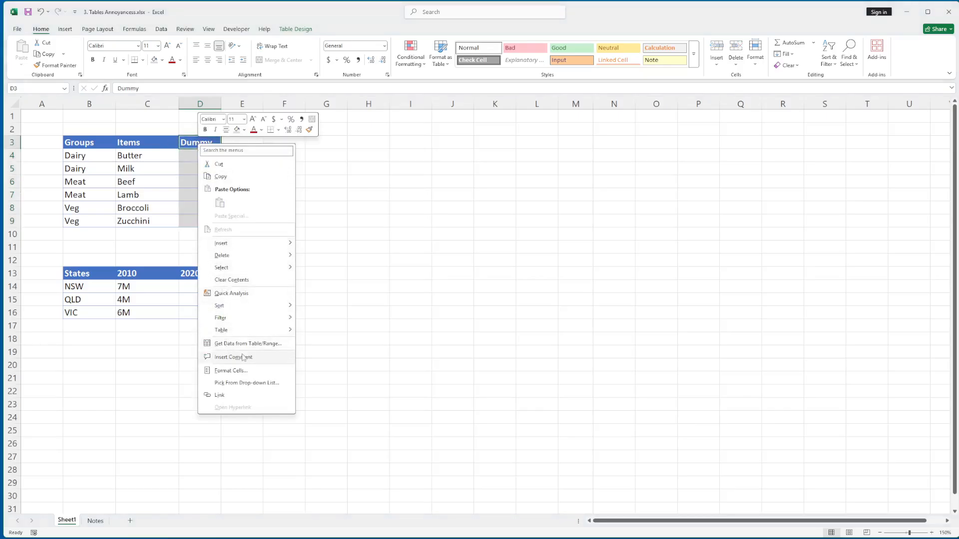
{"action": "key", "text": "Escape"}
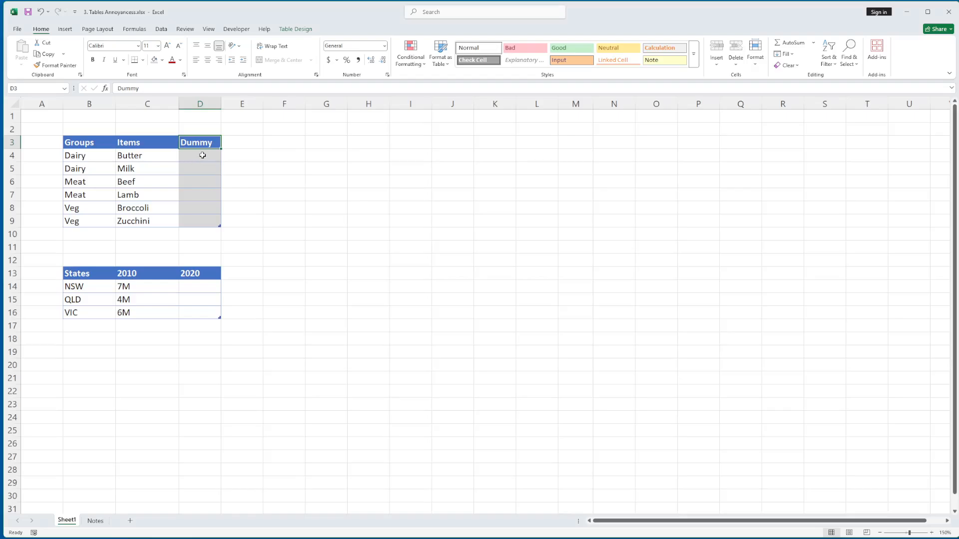
{"action": "left_click", "coordinate": [202, 155]}
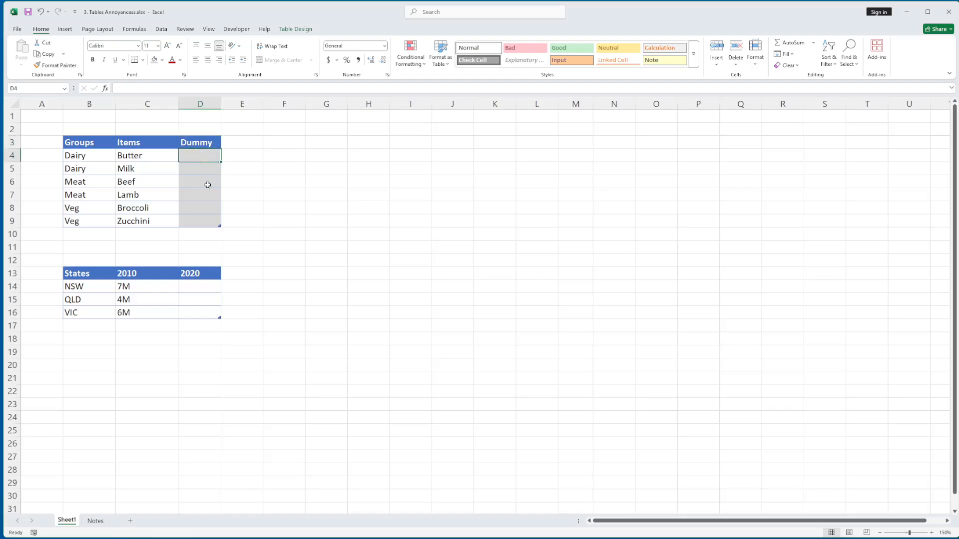
{"action": "left_click", "coordinate": [217, 233]}
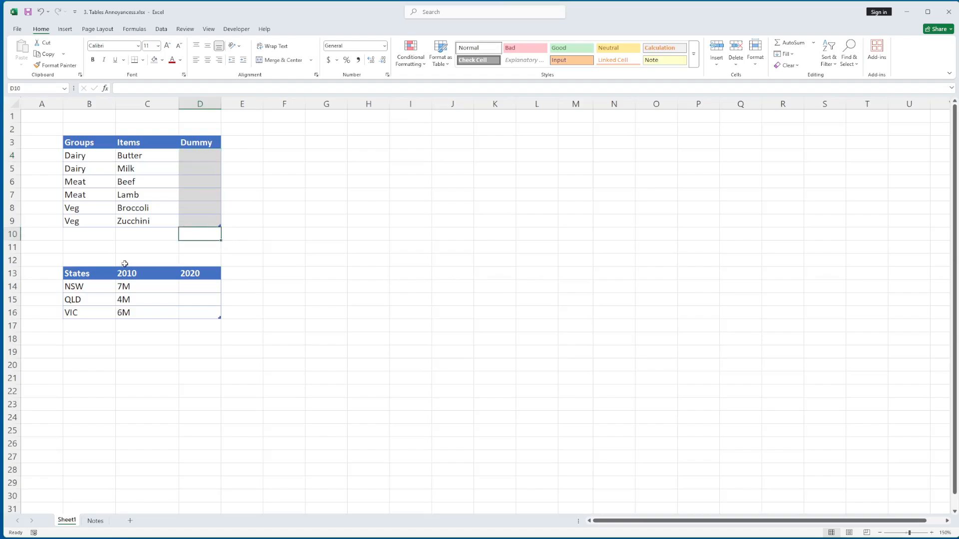
- Move the whole States table beside the Groups table, with its header starting in cell F3
{"action": "left_click_drag", "start_coordinate": [96, 270], "coordinate": [219, 312]}
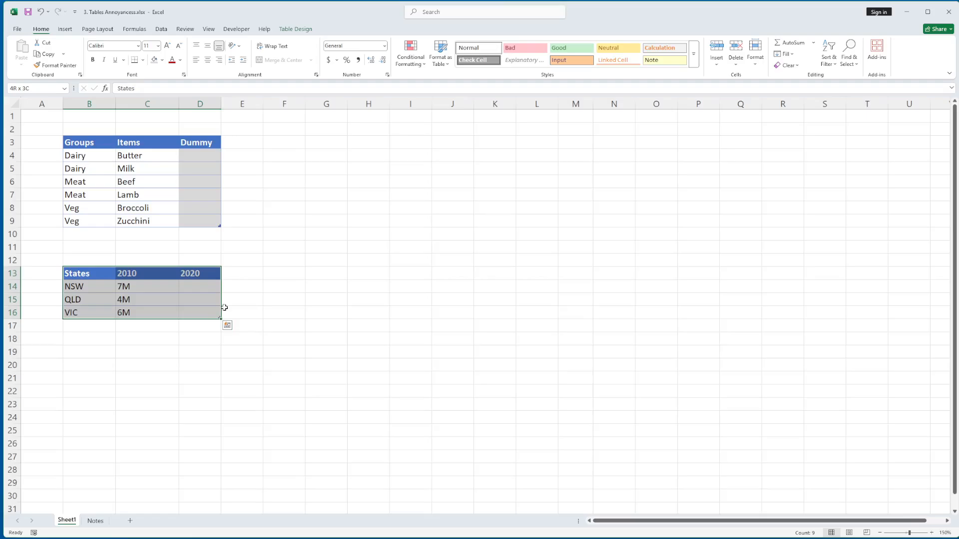
{"action": "key", "text": "ctrl+c"}
{"action": "left_click", "coordinate": [279, 142]}
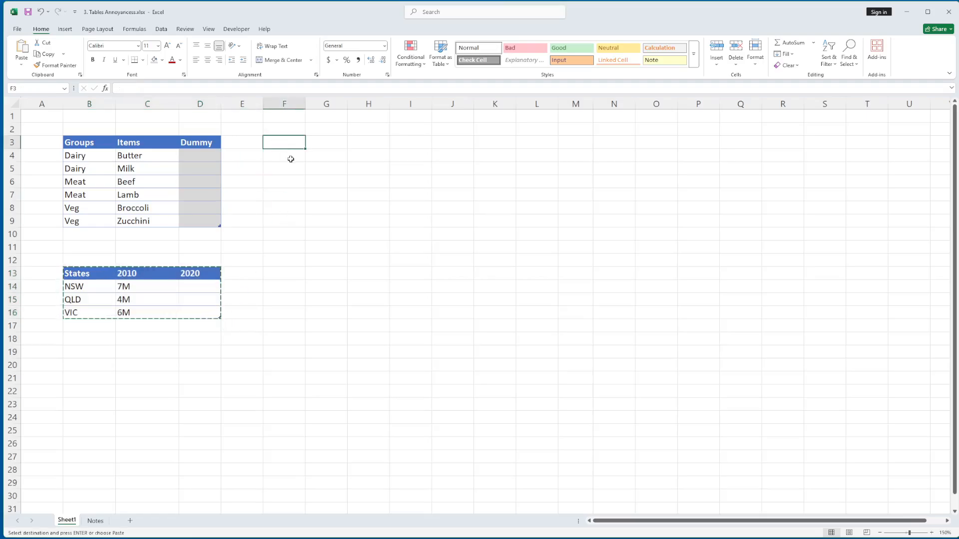
{"action": "key", "text": "ctrl+v"}
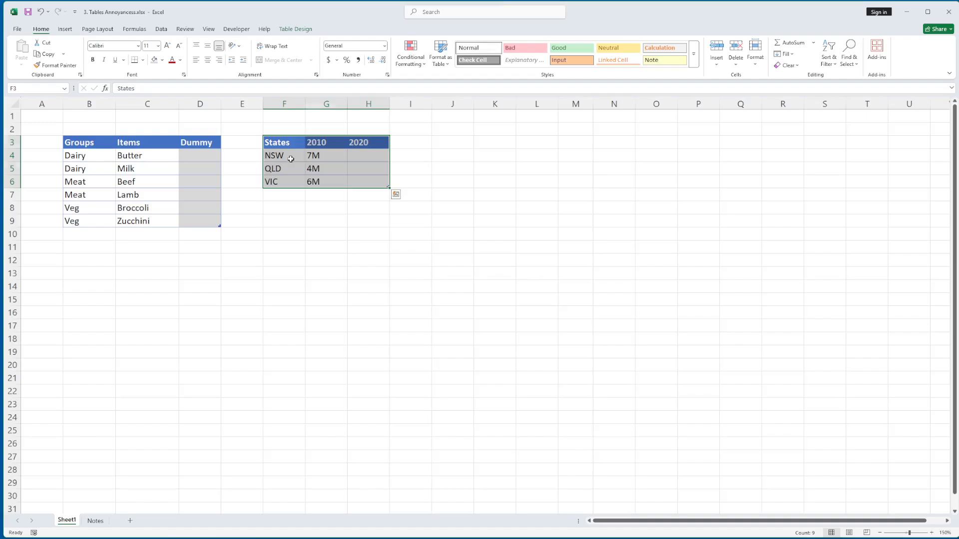
{"action": "left_click", "coordinate": [291, 159]}
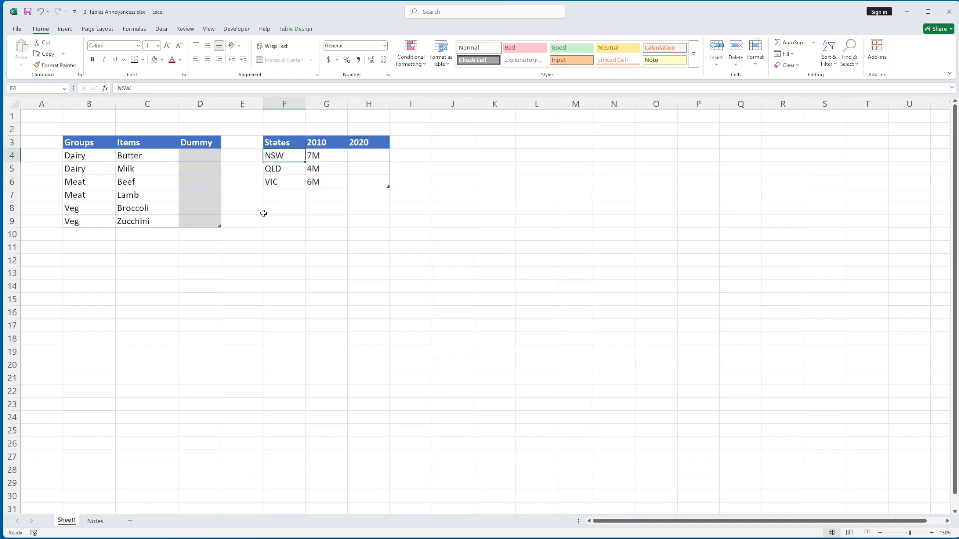
- Insert a sheet column at column D through the Groups table and undo the insertion
{"action": "left_click", "coordinate": [192, 102]}
{"action": "right_click", "coordinate": [191, 102]}
{"action": "left_click", "coordinate": [219, 189]}
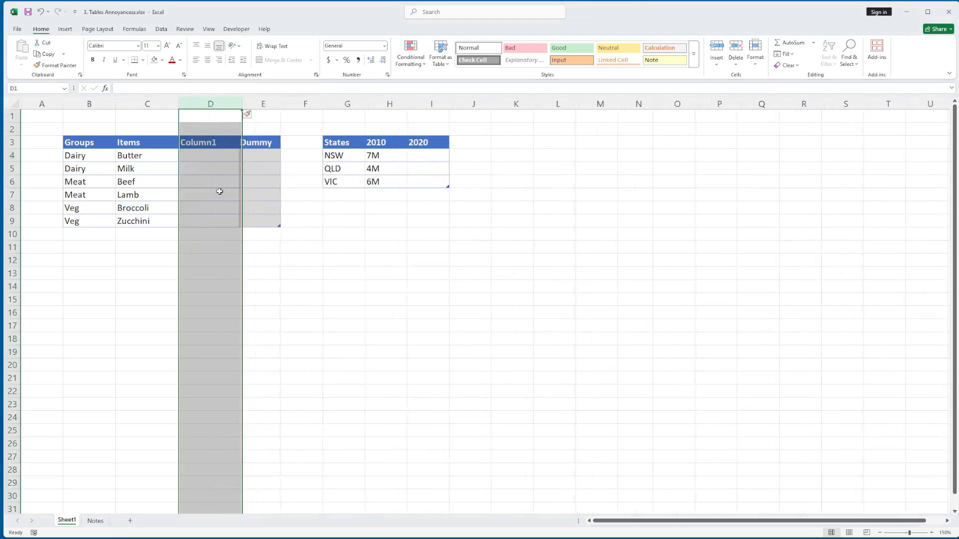
{"action": "left_click", "coordinate": [223, 156]}
{"action": "key", "text": "ctrl+z"}
- Insert a table column to the right of the Dummy column in the Groups table and undo the insertion
{"action": "left_click", "coordinate": [206, 169]}
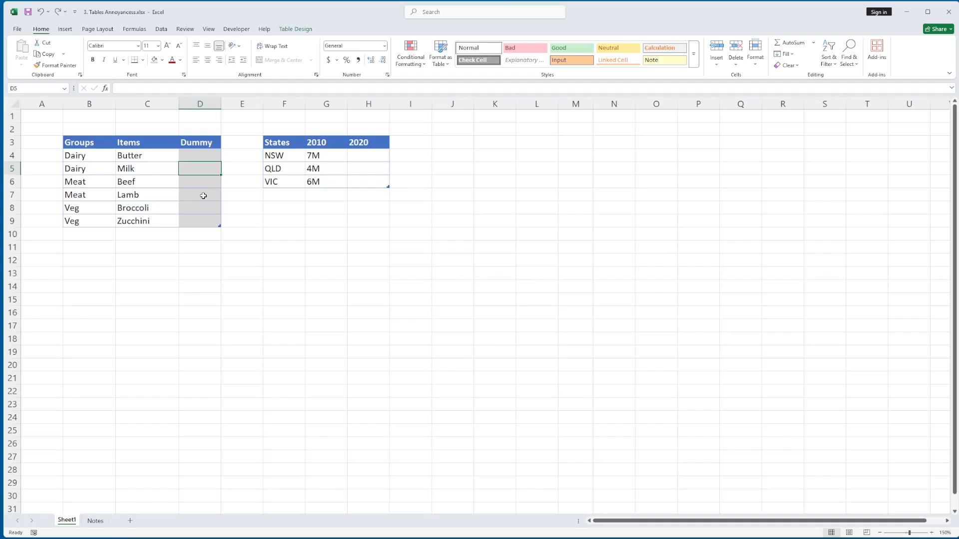
{"action": "left_click", "coordinate": [205, 194]}
{"action": "right_click", "coordinate": [205, 194]}
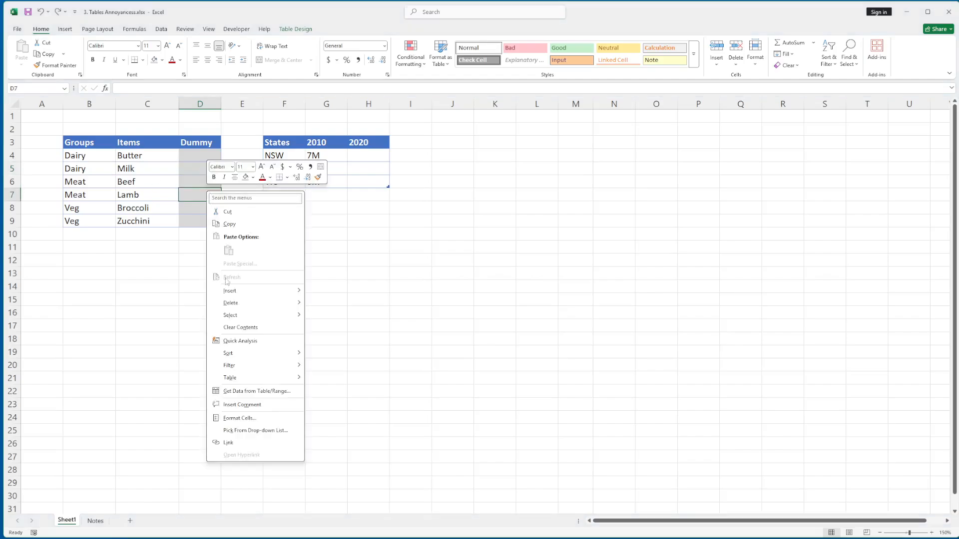
{"action": "mouse_move", "coordinate": [227, 293]}
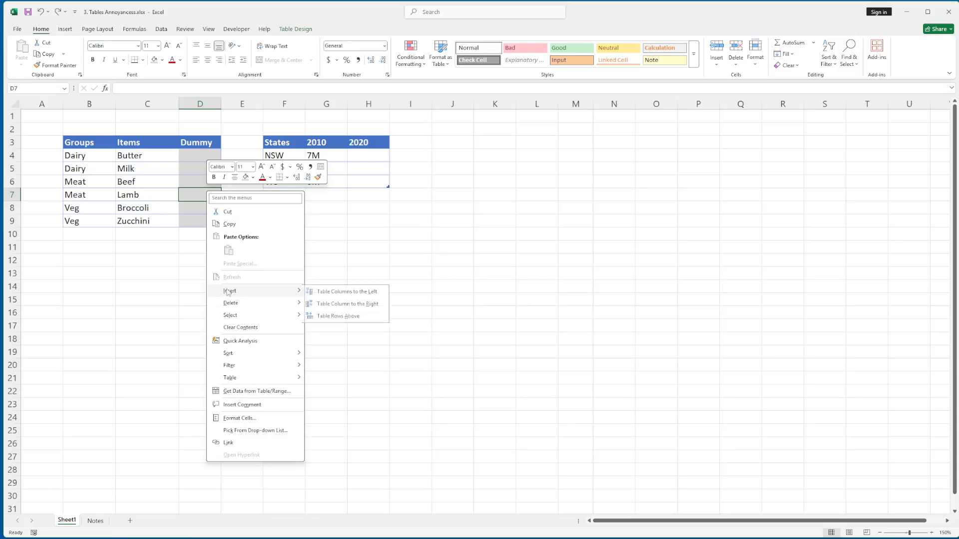
{"action": "left_click", "coordinate": [350, 304]}
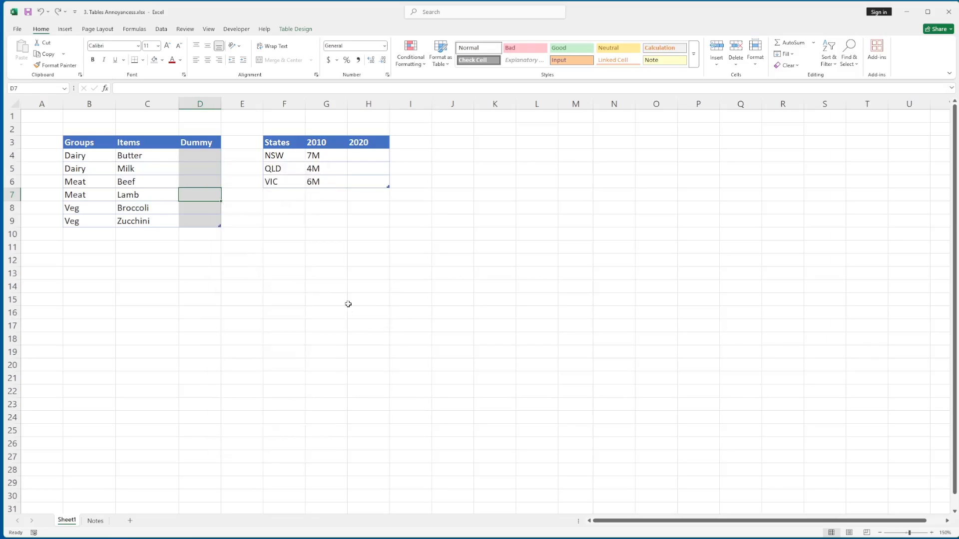
{"action": "key", "text": "ctrl+z"}
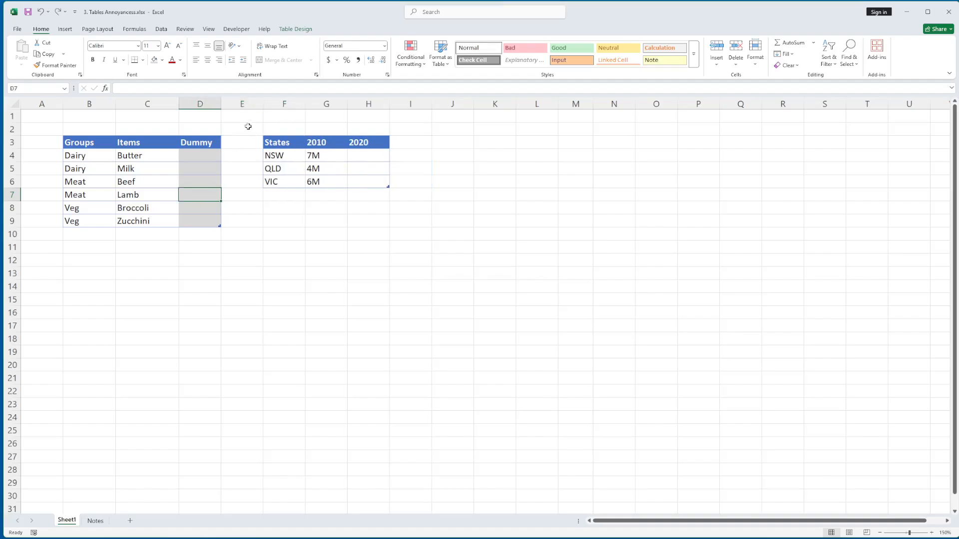
- Extend the Groups table with a Price column by entering the header Price in cell E3
{"action": "left_click", "coordinate": [244, 104]}
{"action": "left_click", "coordinate": [292, 214]}
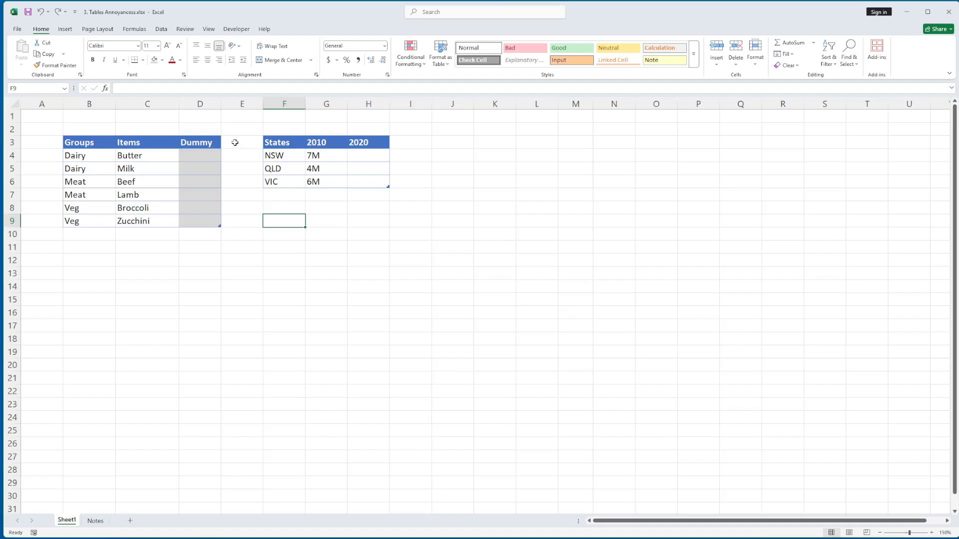
{"action": "left_click", "coordinate": [236, 144]}
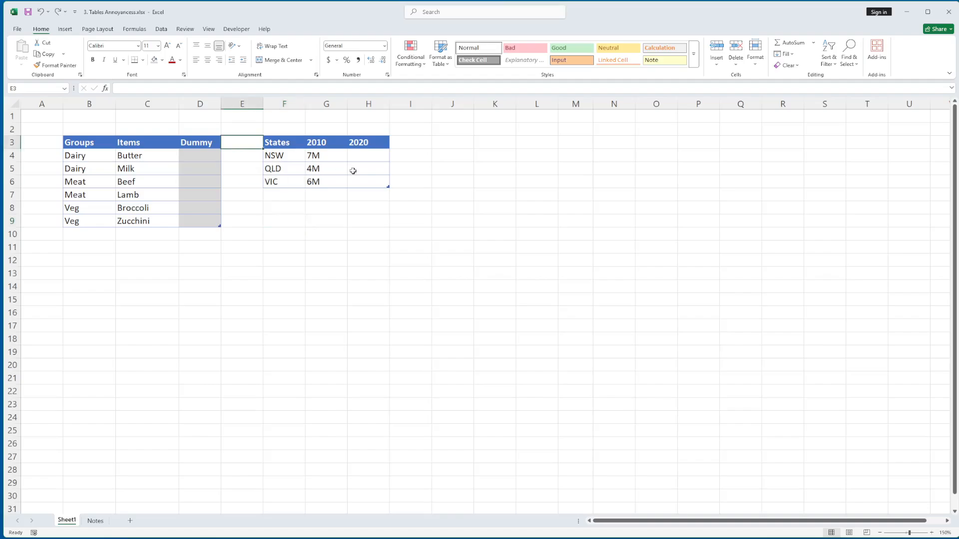
{"action": "type", "text": "P"}
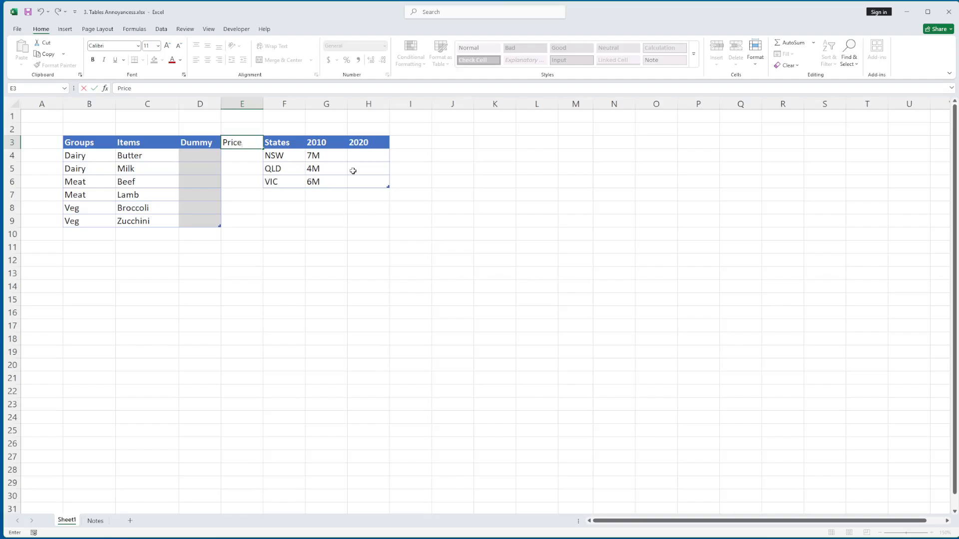
{"action": "type", "text": "rice"}
{"action": "key", "text": "Return"}
{"action": "key", "text": "shift+Down"}
{"action": "key", "text": "shift+Down"}
{"action": "key", "text": "shift+Down"}
{"action": "key", "text": "shift+Down"}
{"action": "key", "text": "shift+Down"}
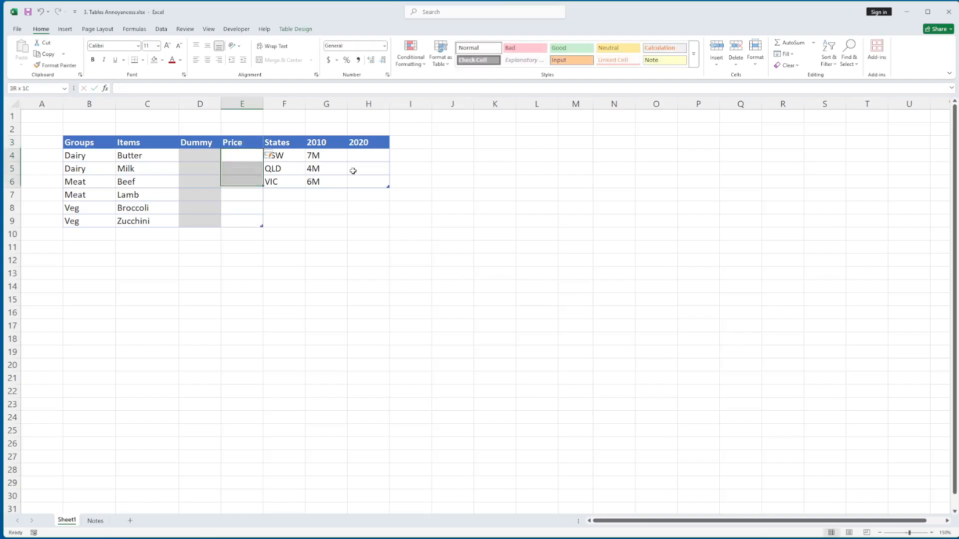
{"action": "left_click", "coordinate": [245, 178]}
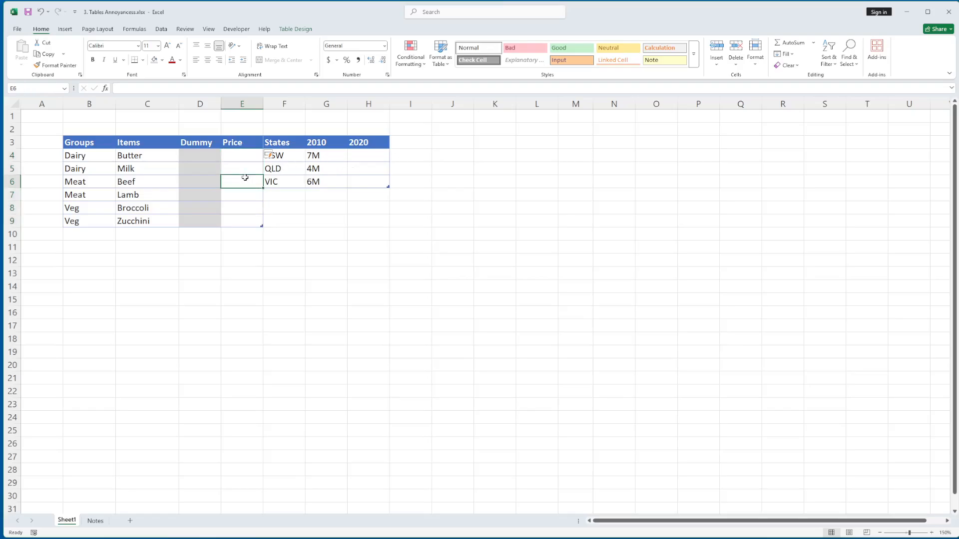
- Insert a sheet column at column F to separate the Groups table from the States table
{"action": "left_click", "coordinate": [101, 149]}
{"action": "left_click", "coordinate": [242, 222], "text": "shift"}
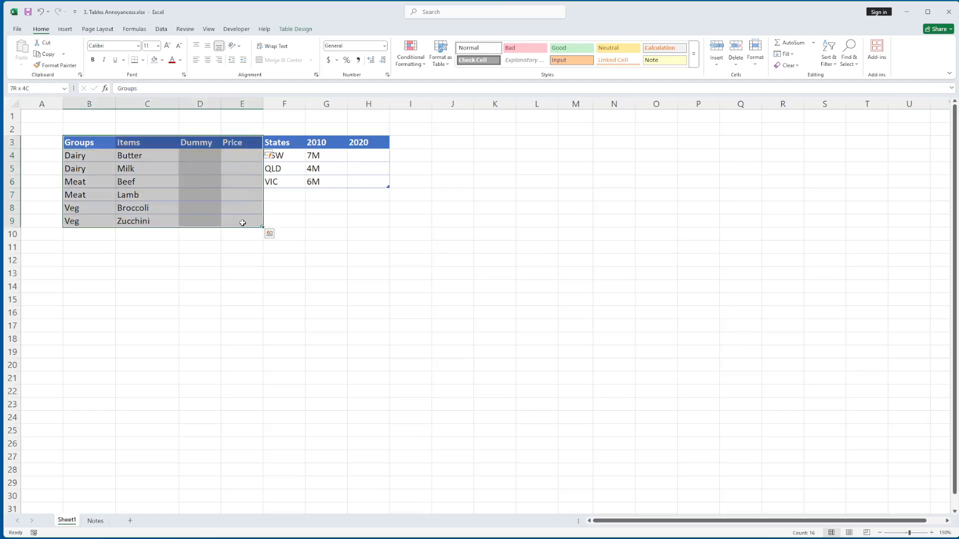
{"action": "left_click", "coordinate": [286, 210]}
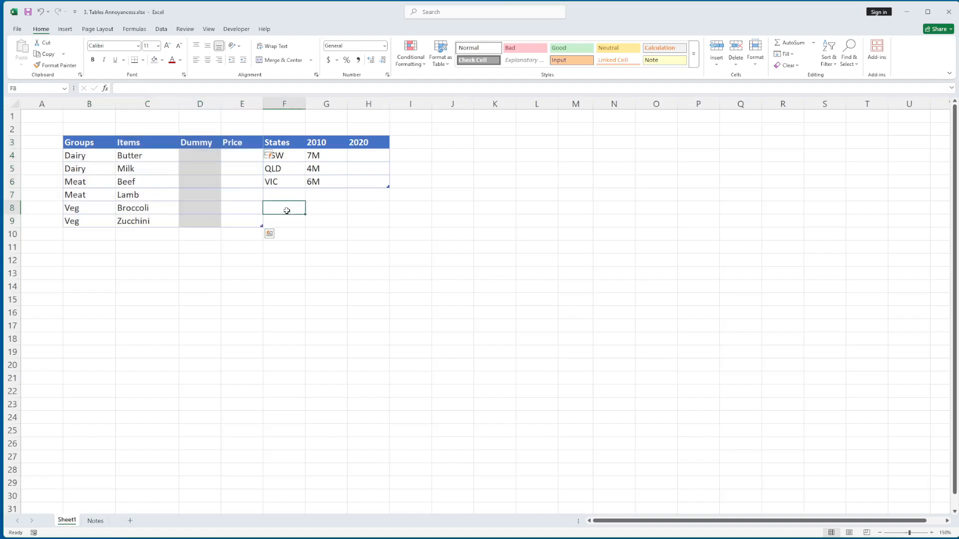
{"action": "right_click", "coordinate": [289, 104]}
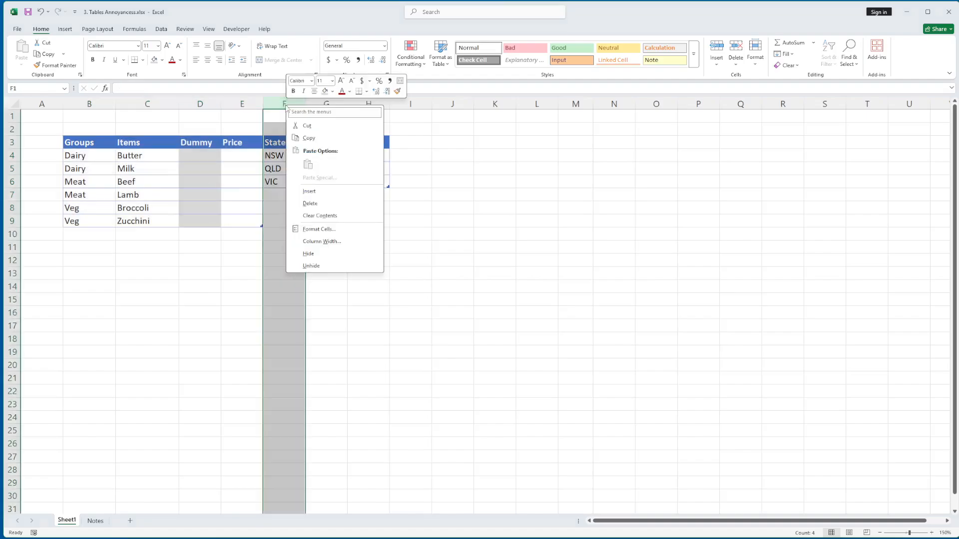
{"action": "left_click", "coordinate": [309, 191]}
- Insert a second sheet column at column G between the two tables and undo that insertion
{"action": "left_click", "coordinate": [324, 104]}
{"action": "right_click", "coordinate": [323, 104]}
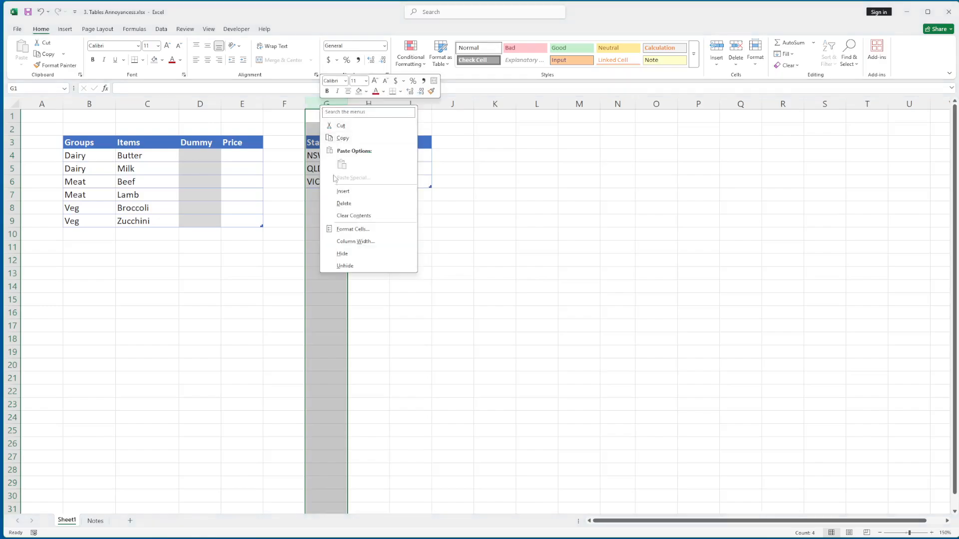
{"action": "left_click", "coordinate": [335, 191]}
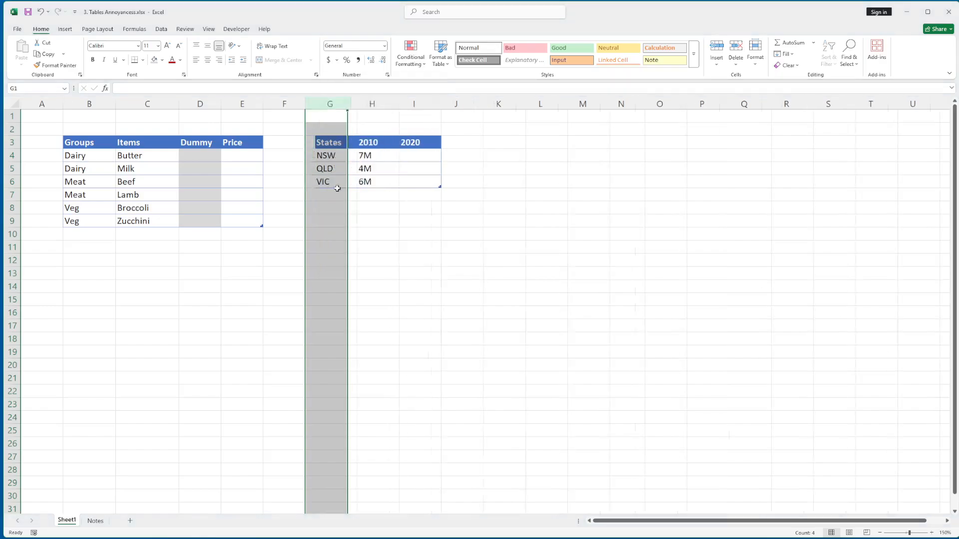
{"action": "left_click", "coordinate": [296, 139]}
{"action": "left_click", "coordinate": [327, 222], "text": "shift"}
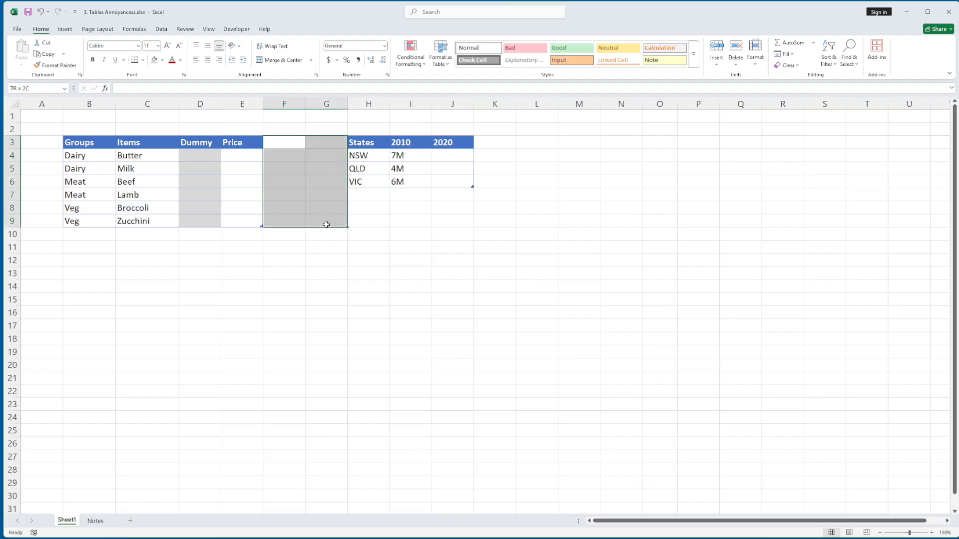
{"action": "key", "text": "ctrl+z"}
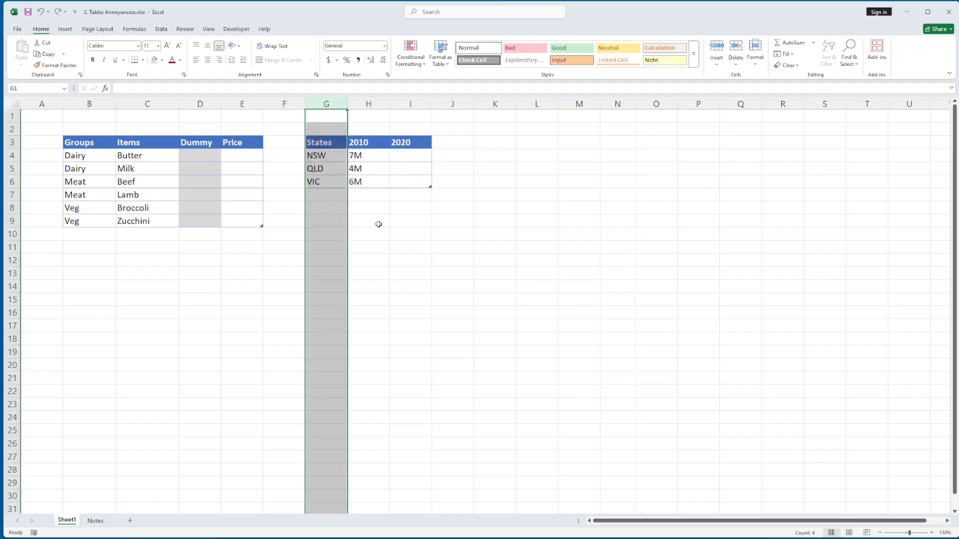
{"action": "left_click", "coordinate": [308, 223]}
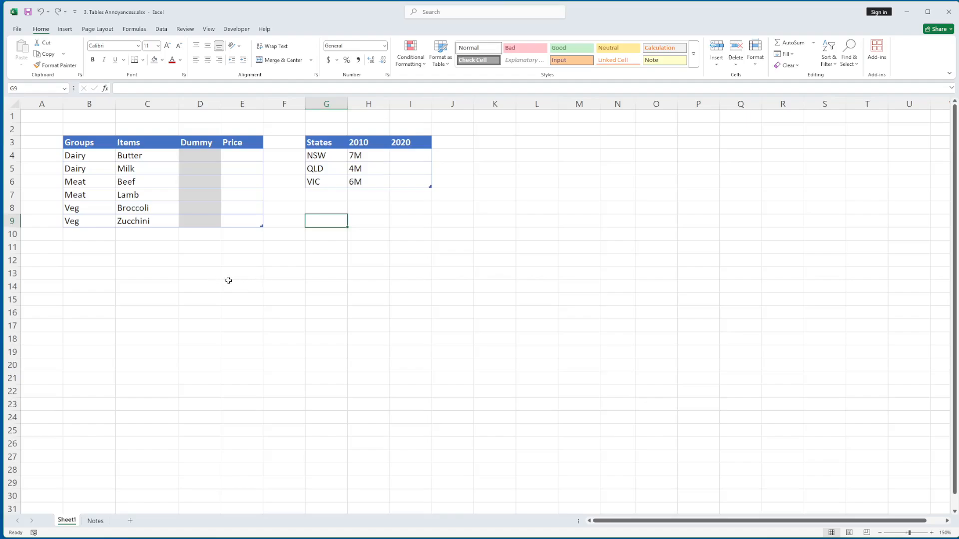
- Enter the labels Item in D13 and Group in D14, and the lookup item Milk in E13
{"action": "left_click", "coordinate": [203, 275]}
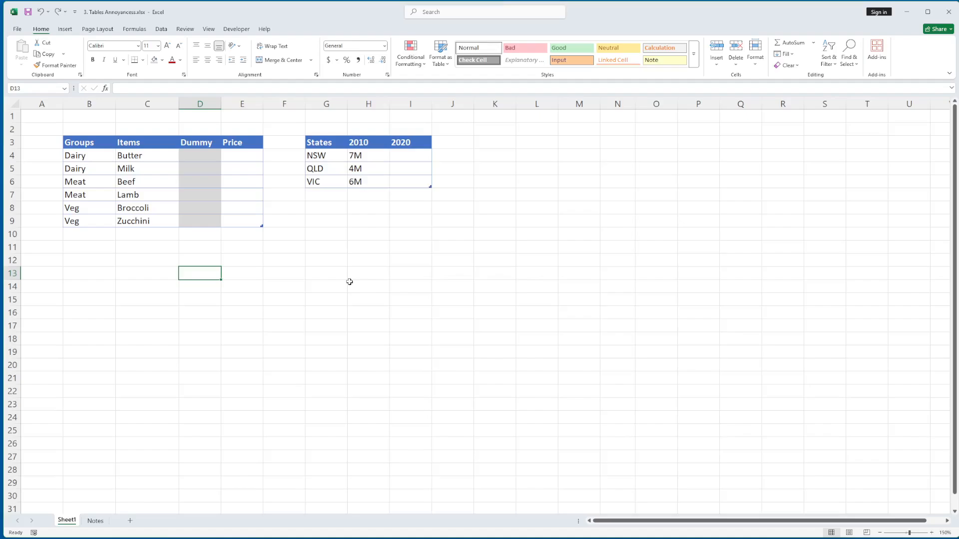
{"action": "type", "text": "Item"}
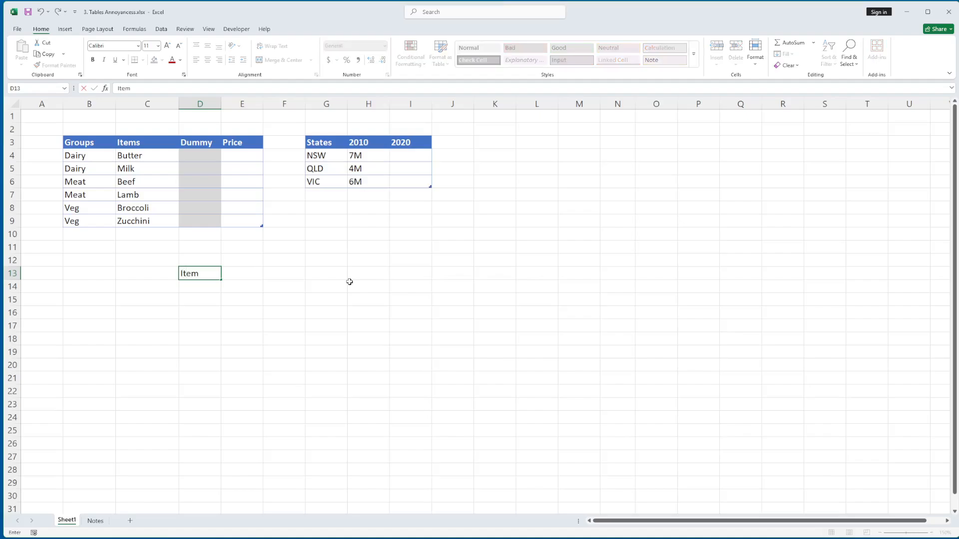
{"action": "key", "text": "Return"}
{"action": "type", "text": "Group"}
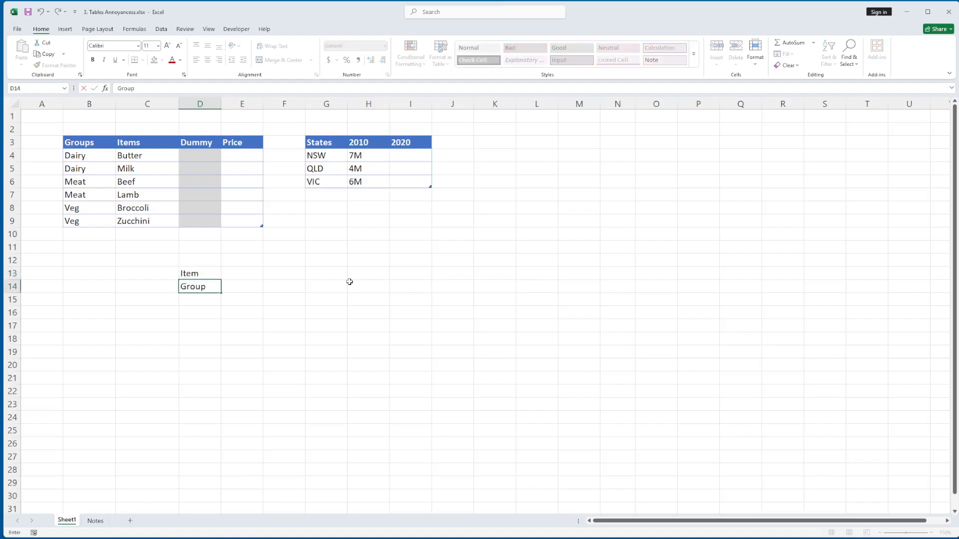
{"action": "key", "text": "Return"}
{"action": "key", "text": "Up"}
{"action": "key", "text": "Up"}
{"action": "key", "text": "Right"}
{"action": "type", "text": "Milk"}
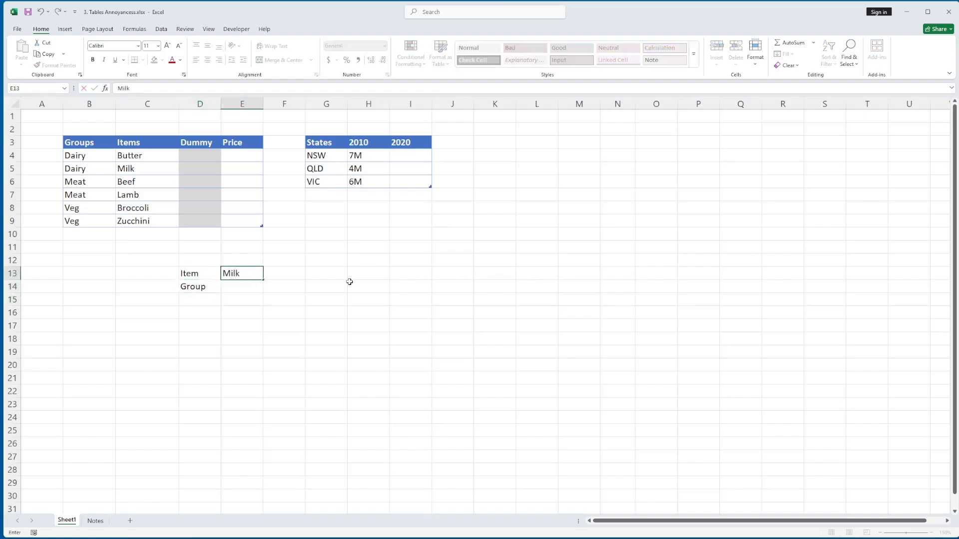
{"action": "key", "text": "Return"}
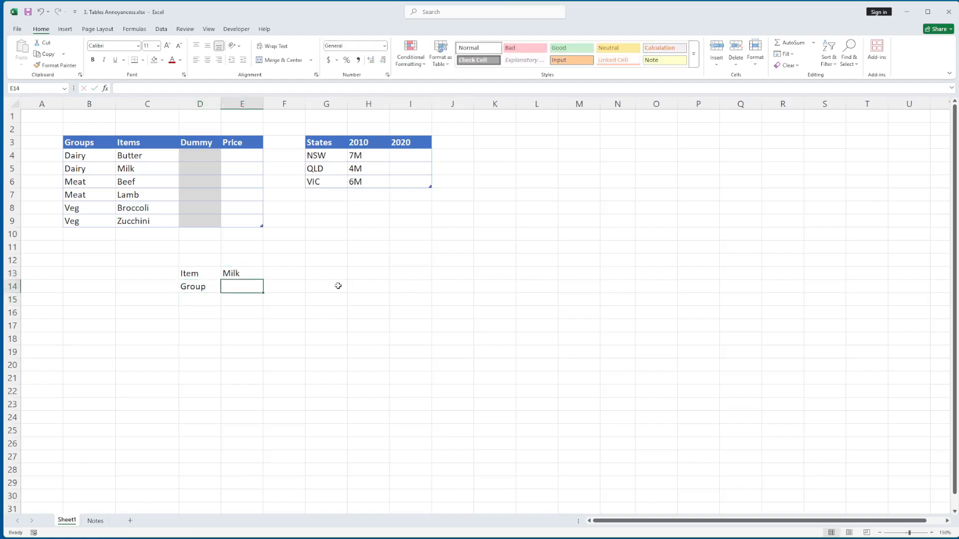
- Enter =XLOOKUP(E13,Table3[Items],Table3[Groups],"") in cell E14 to look up the item's group
{"action": "type", "text": "=XLOOKUP("}
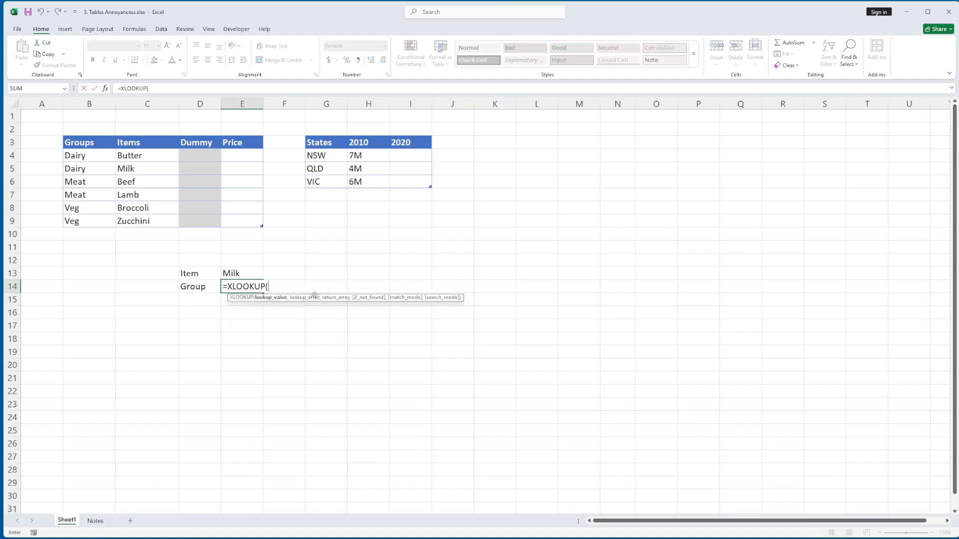
{"action": "left_click", "coordinate": [245, 273]}
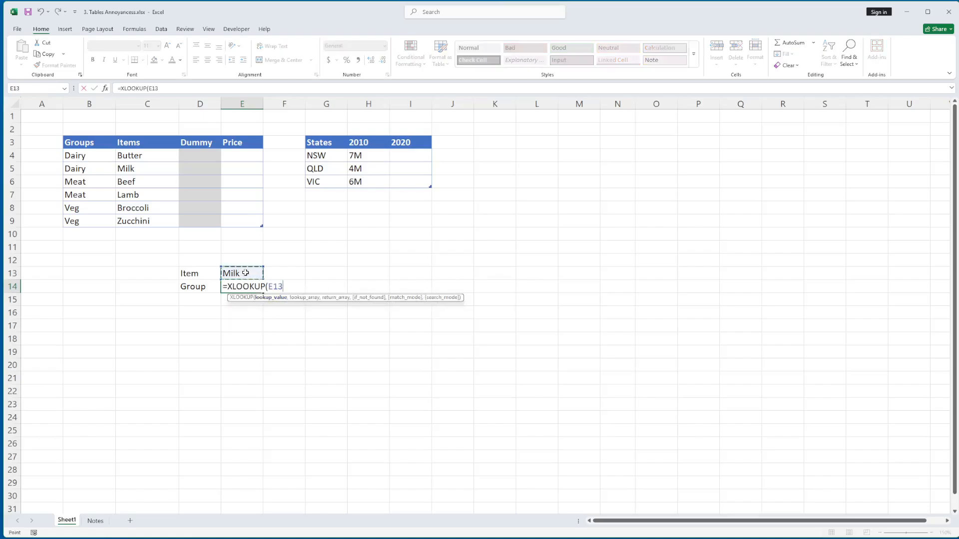
{"action": "type", "text": ","}
{"action": "left_click_drag", "start_coordinate": [153, 156], "coordinate": [142, 222]}
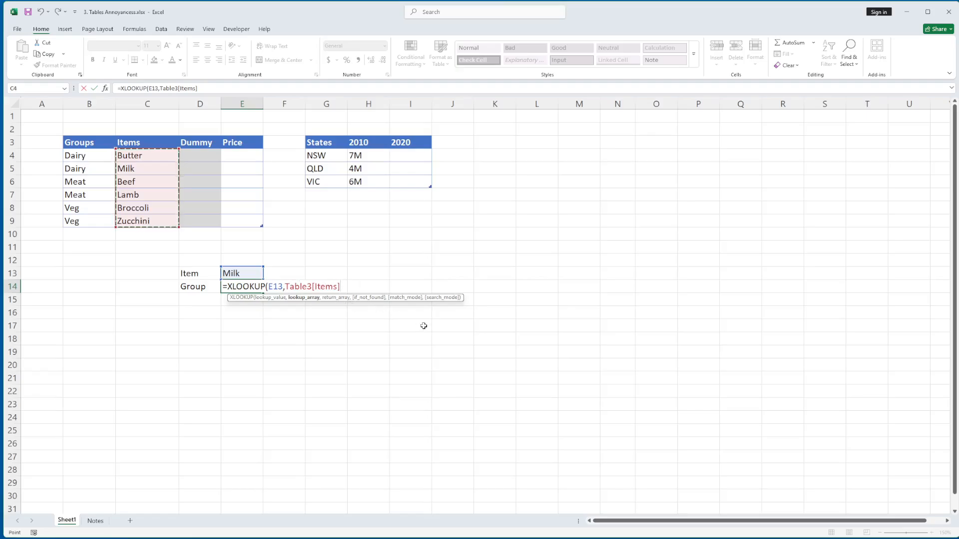
{"action": "type", "text": ","}
{"action": "left_click_drag", "start_coordinate": [100, 158], "coordinate": [95, 221]}
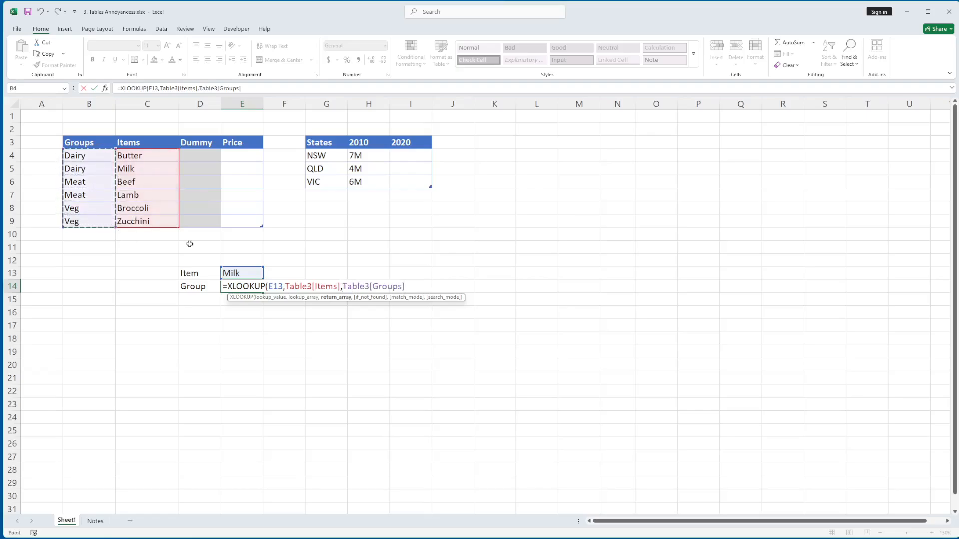
{"action": "type", "text": ","}
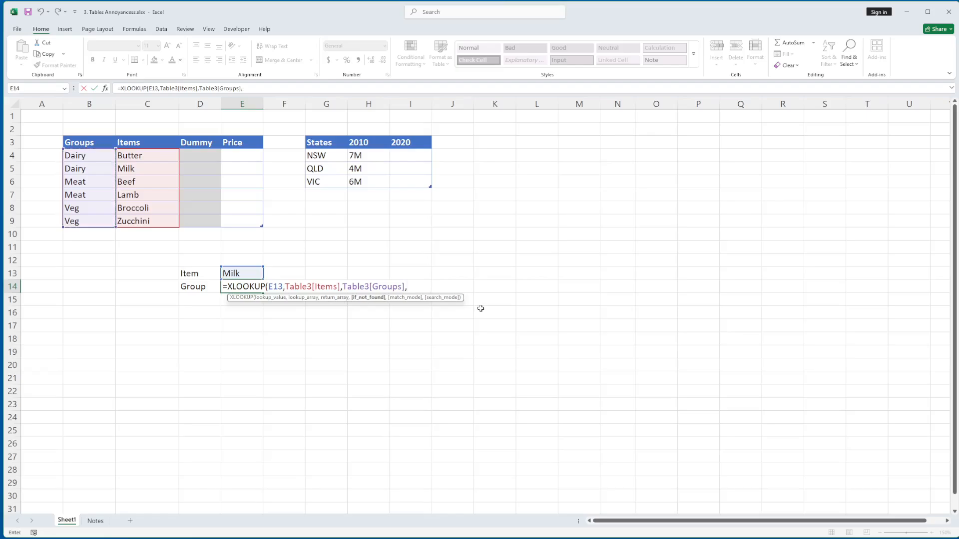
{"action": "type", "text": "\"\")"}
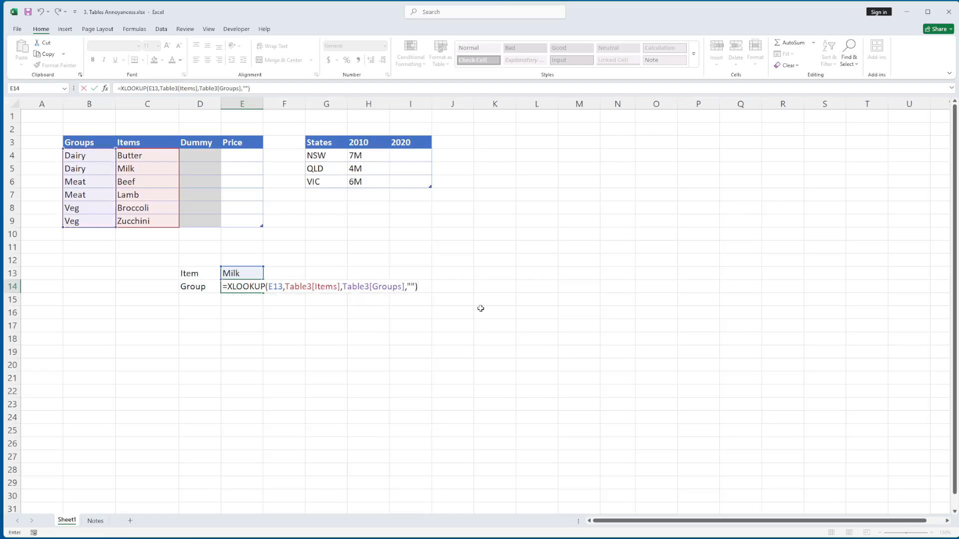
{"action": "key", "text": "Return"}
{"action": "key", "text": "Up"}
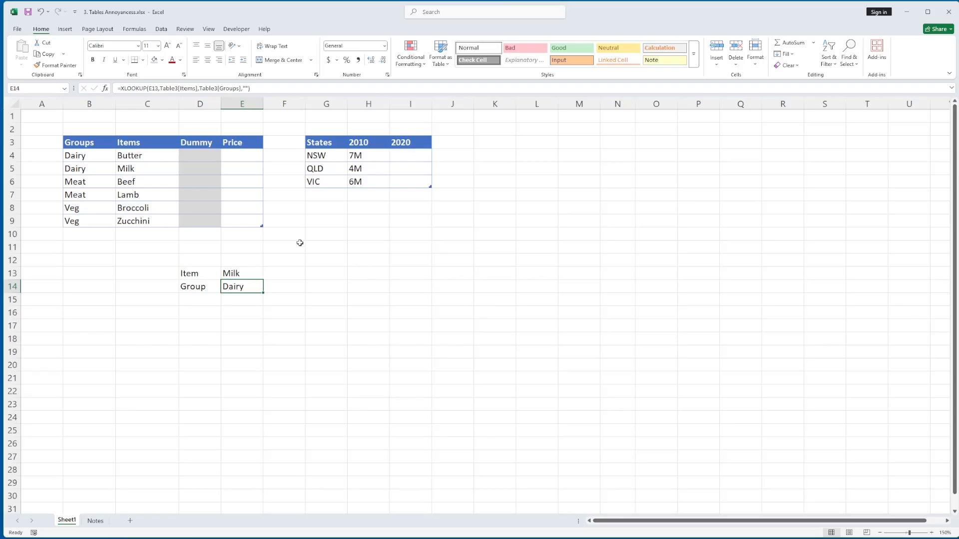
- Add a new row below Zucchini in the Groups table with group Fruit and item Apples
{"action": "left_click", "coordinate": [241, 220]}
{"action": "key", "text": "Tab"}
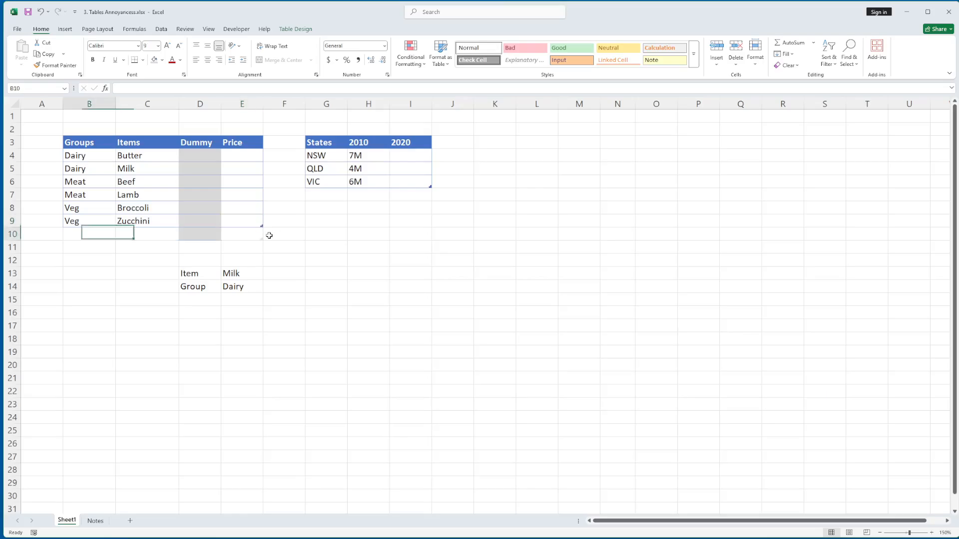
{"action": "type", "text": "Fruit"}
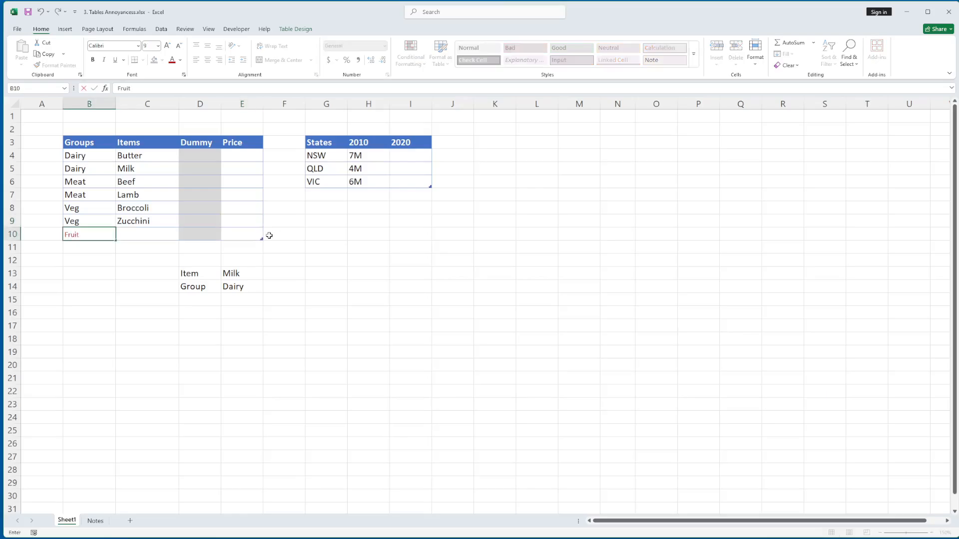
{"action": "key", "text": "Tab"}
{"action": "type", "text": "ple"}
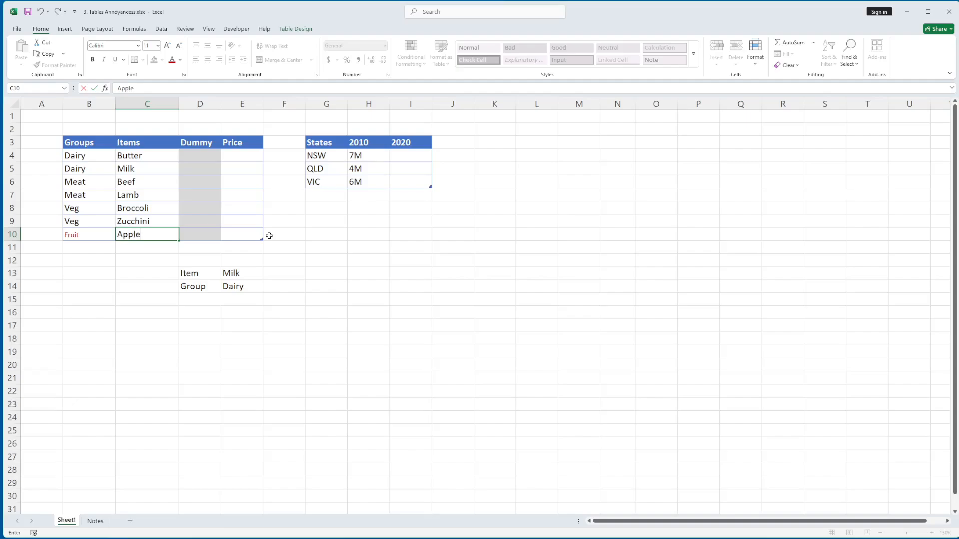
{"action": "type", "text": "s"}
{"action": "key", "text": "ctrl+Return"}
- Copy the formatting of the Veg cell B9 onto the Fruit cell B10 in the Groups table
{"action": "left_click", "coordinate": [96, 217]}
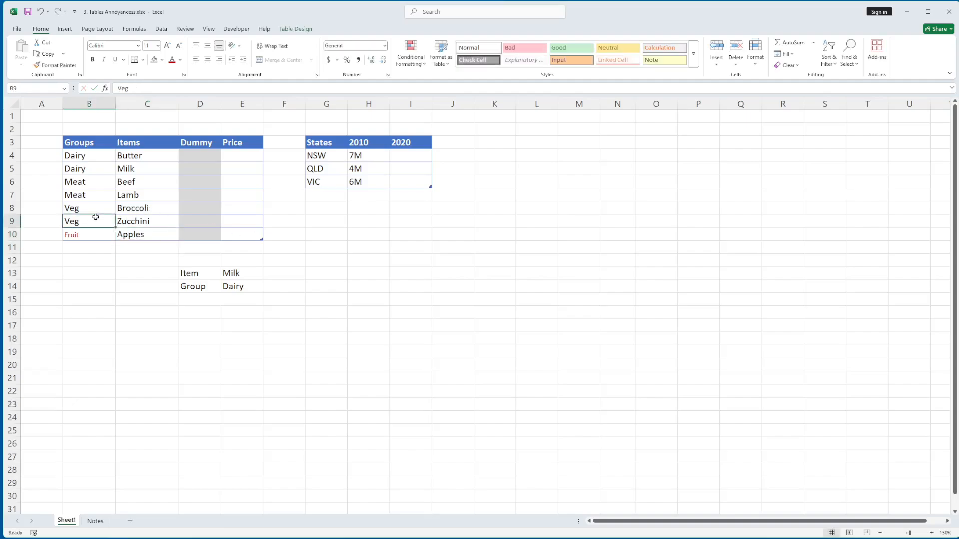
{"action": "left_click", "coordinate": [54, 65]}
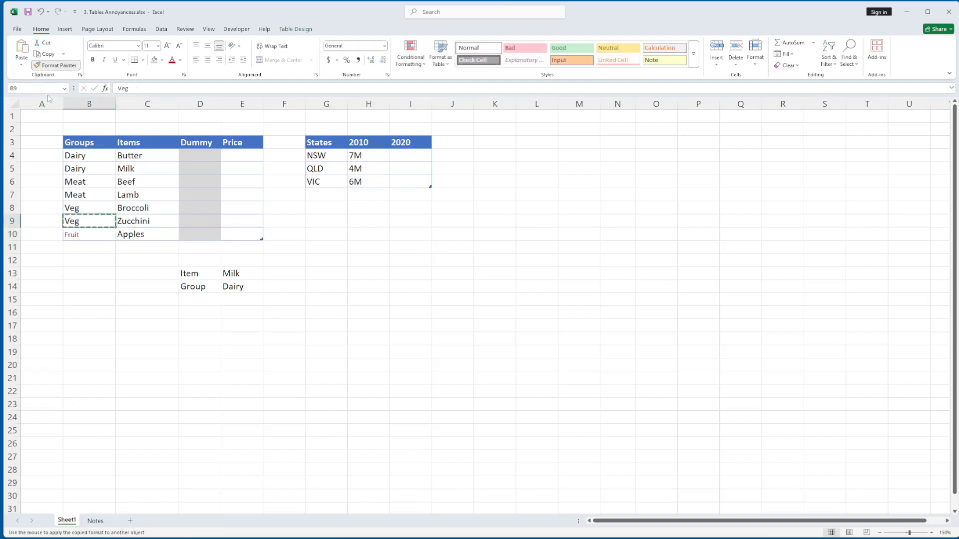
{"action": "left_click", "coordinate": [78, 235]}
- Change the lookup item in E13 to Apples
{"action": "left_click", "coordinate": [242, 276]}
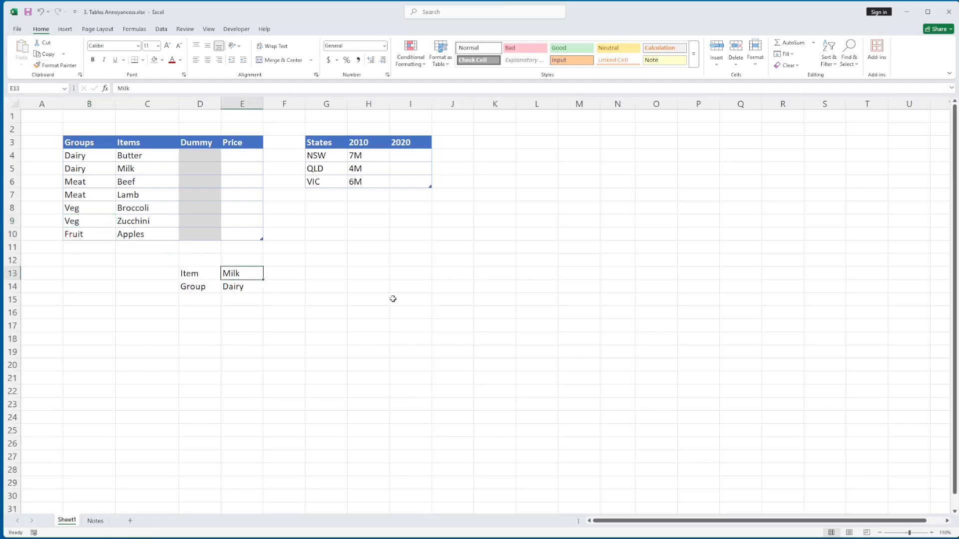
{"action": "type", "text": "Fr"}
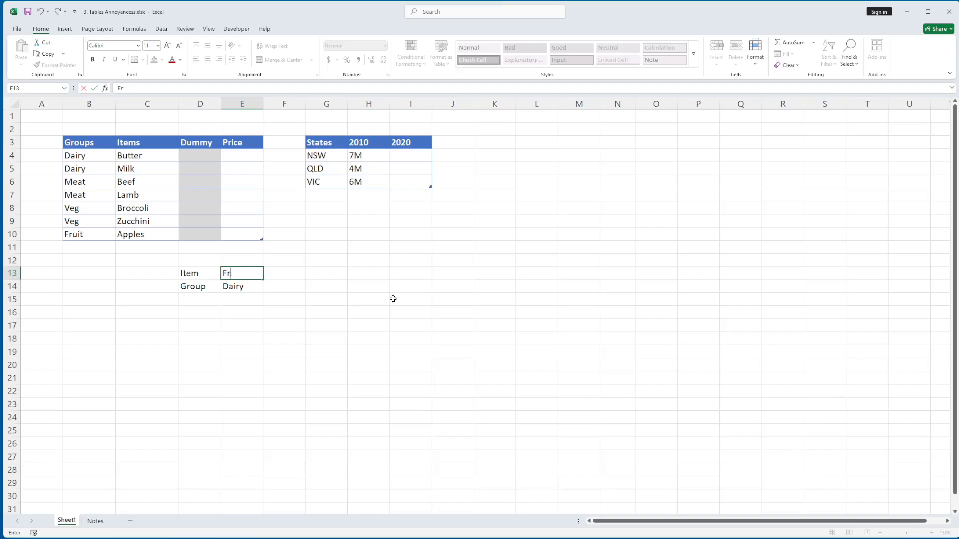
{"action": "key", "text": "BackSpace"}
{"action": "key", "text": "BackSpace"}
{"action": "type", "text": "Apples"}
{"action": "key", "text": "Return"}
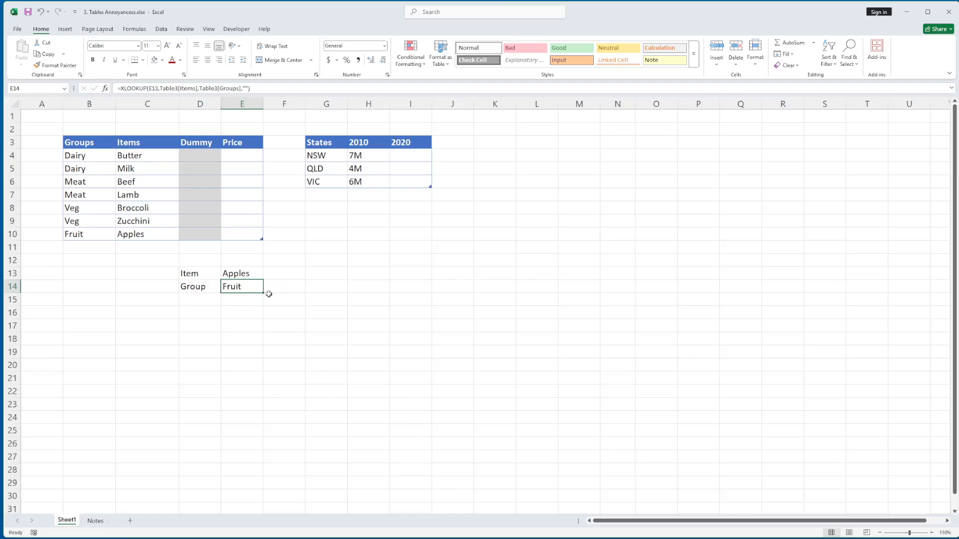
{"action": "left_click_drag", "start_coordinate": [154, 260], "coordinate": [262, 302]}
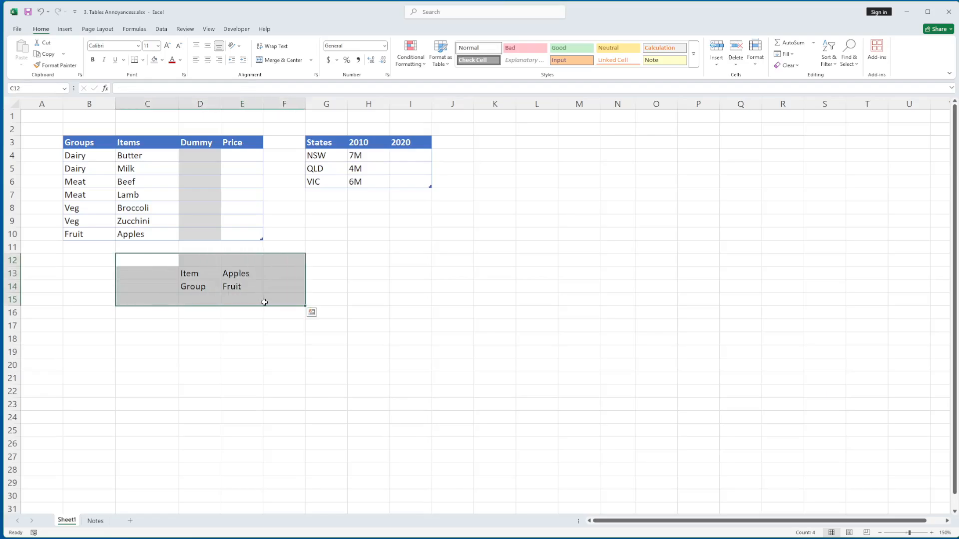
{"action": "left_click", "coordinate": [385, 278]}
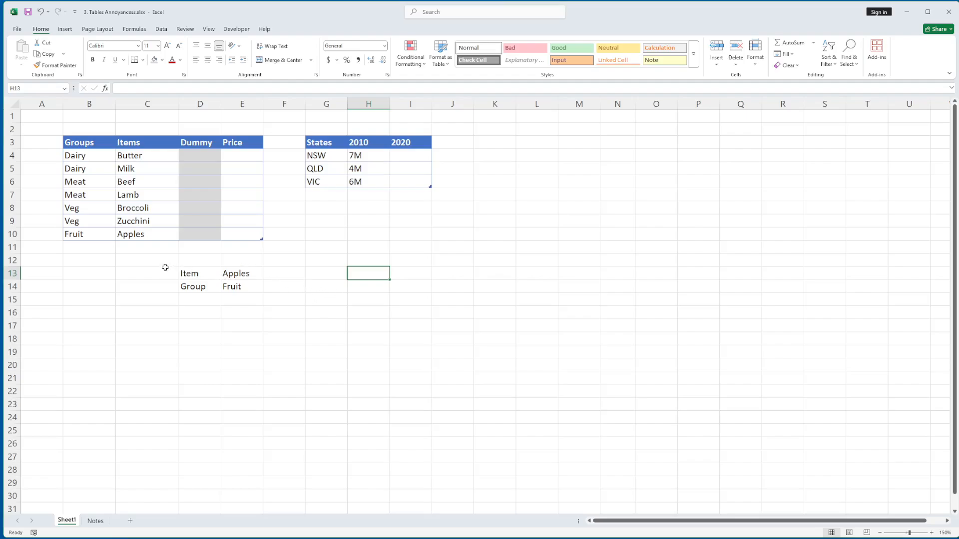
{"action": "left_click_drag", "start_coordinate": [163, 261], "coordinate": [269, 302]}
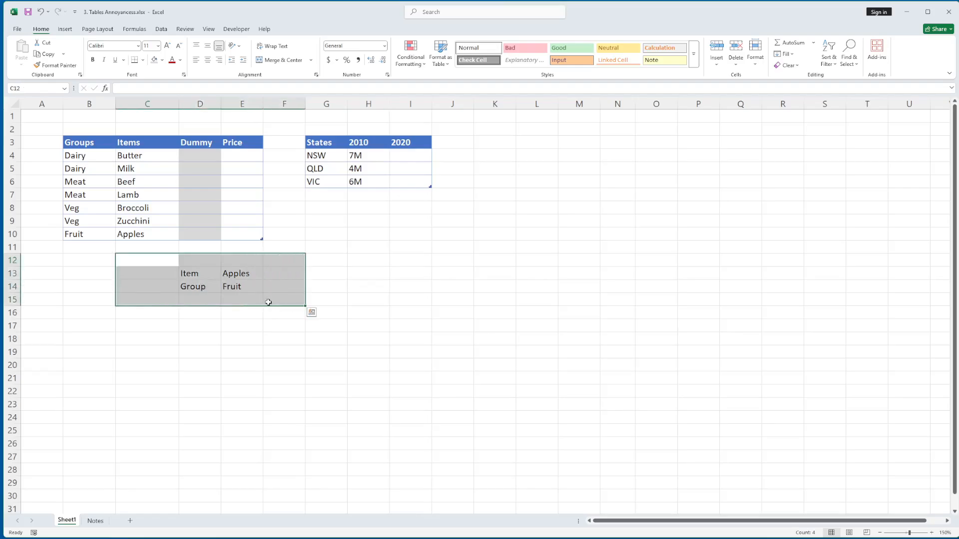
{"action": "left_click", "coordinate": [298, 291]}
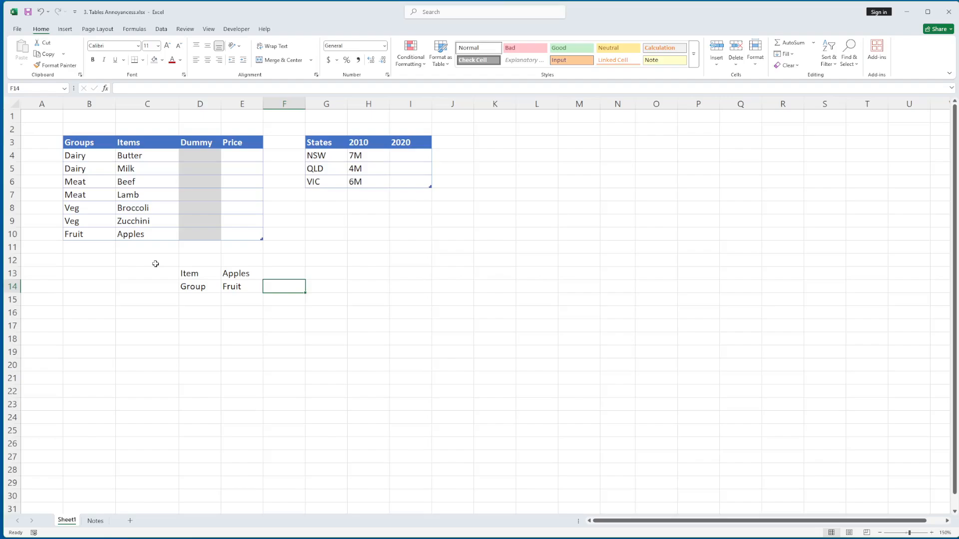
{"action": "left_click_drag", "start_coordinate": [157, 266], "coordinate": [277, 301]}
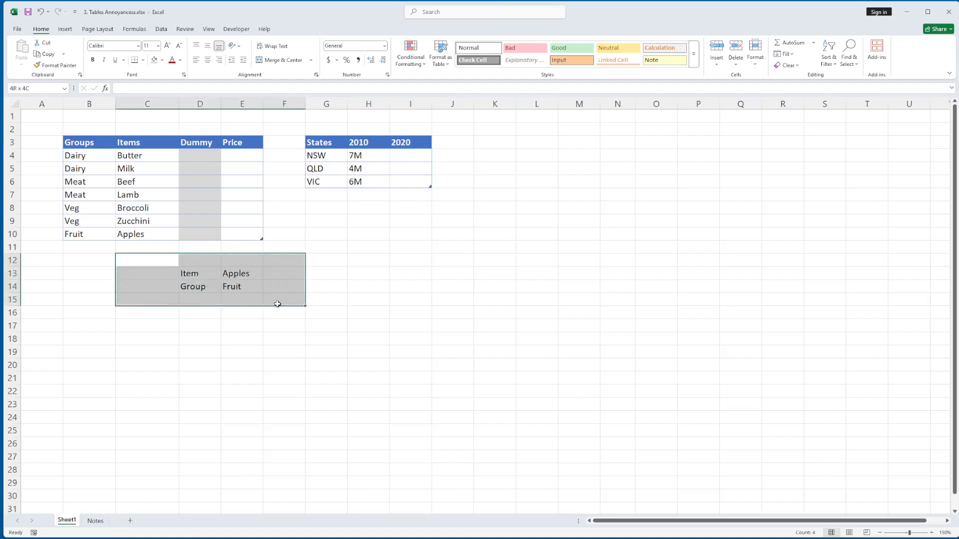
{"action": "left_click", "coordinate": [535, 281]}
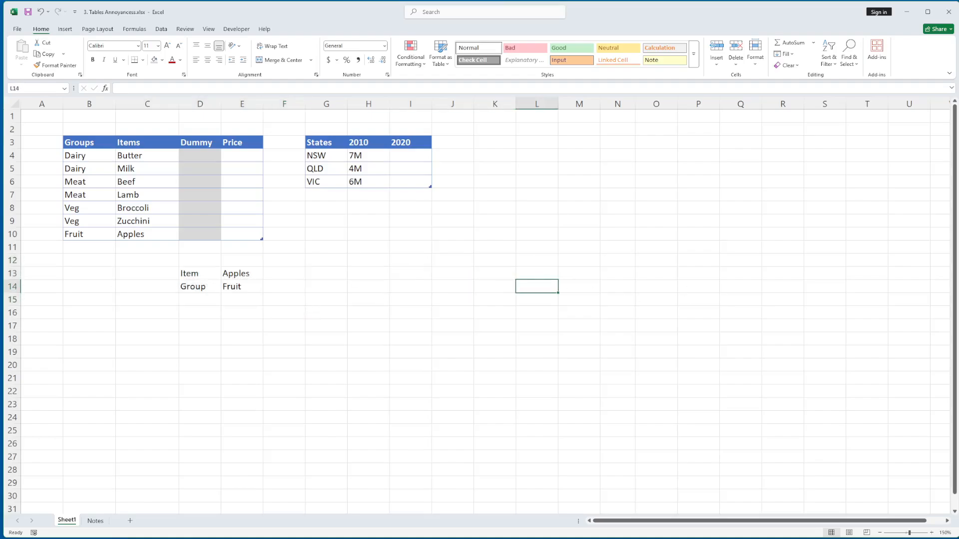